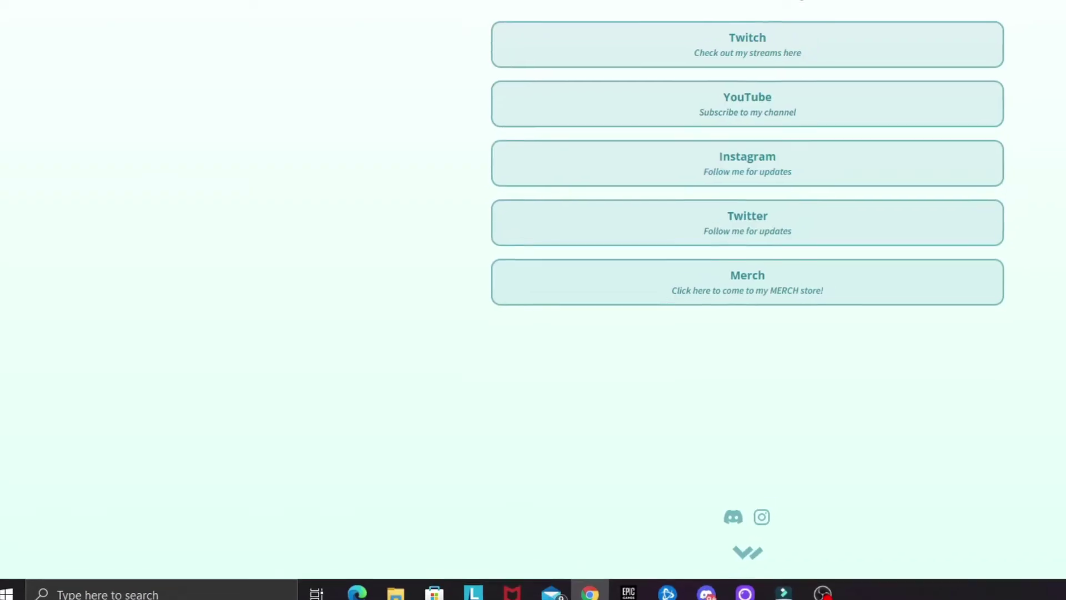
drag(727, 414, 514, 54)
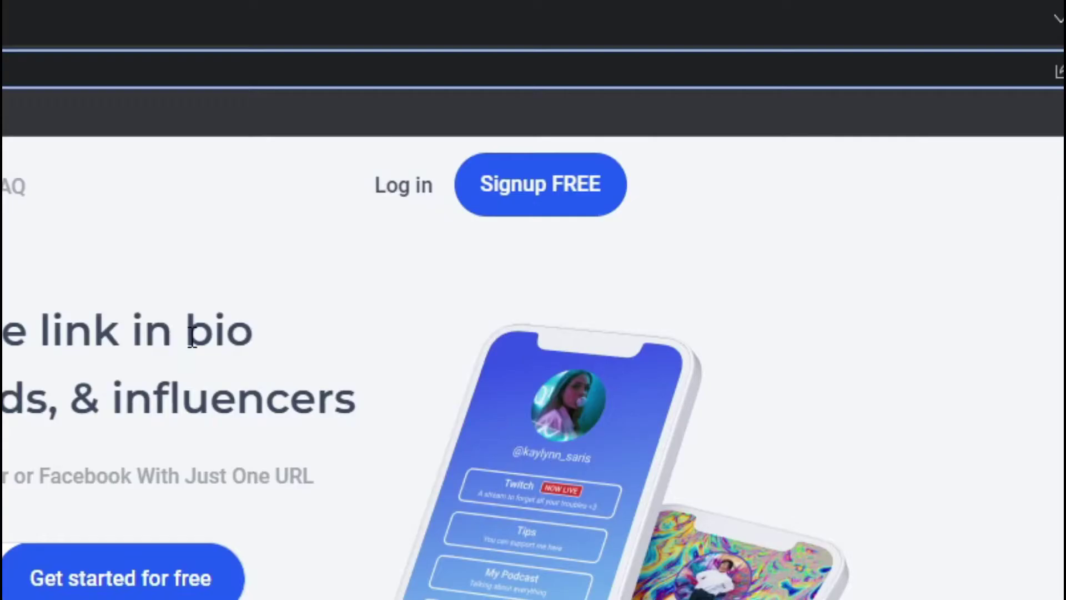
click(514, 183)
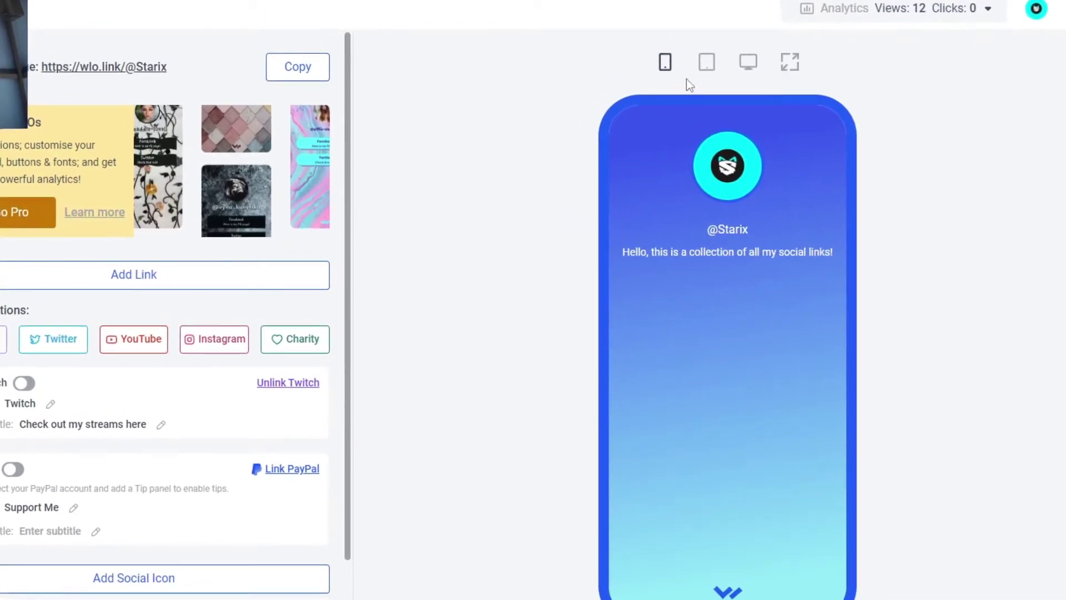
click(702, 60)
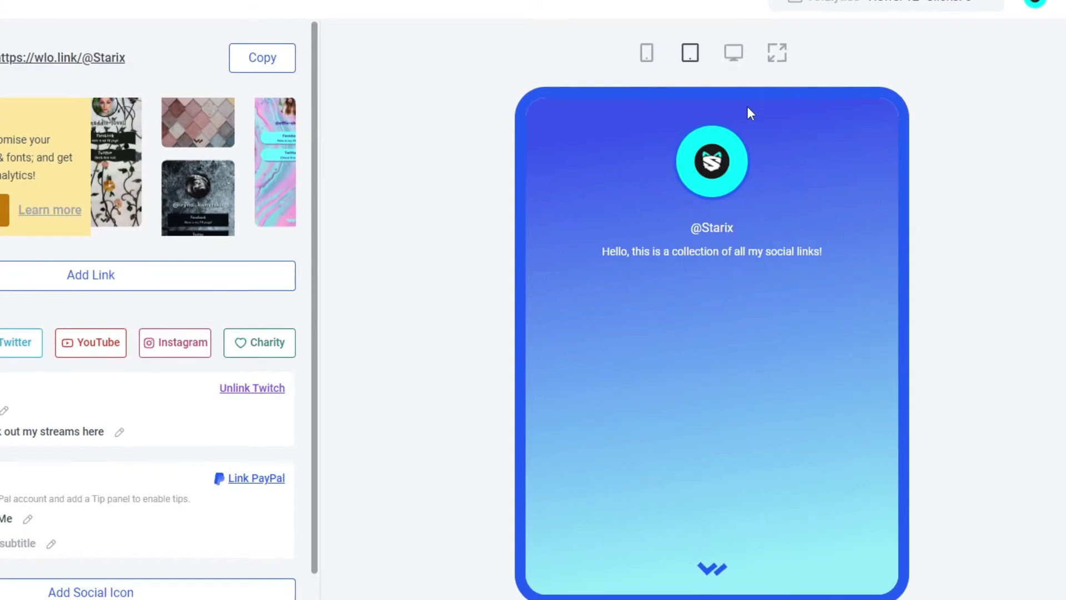
click(731, 55)
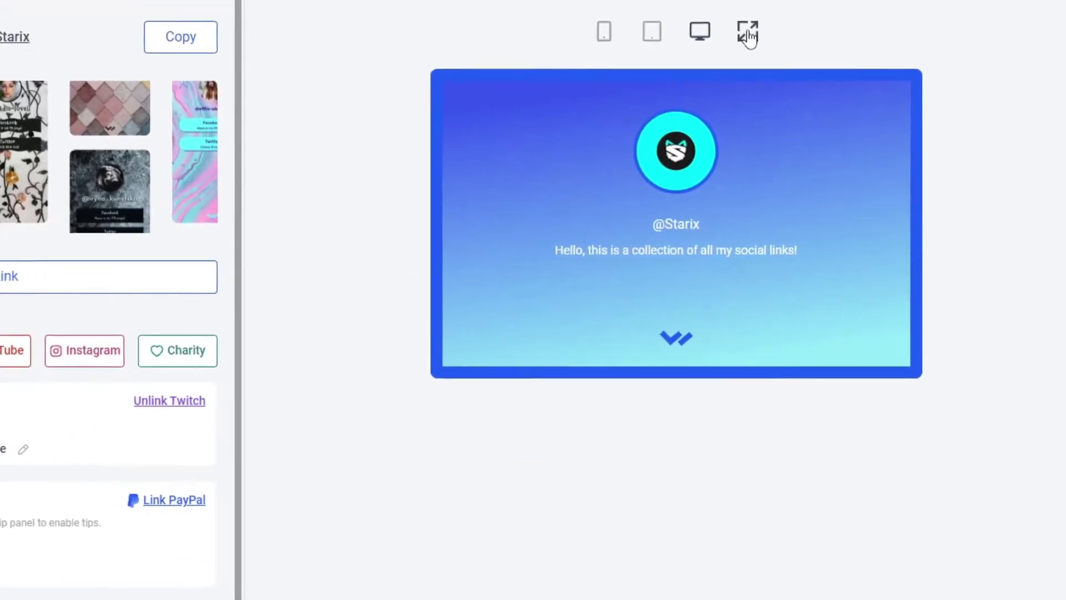
click(759, 39)
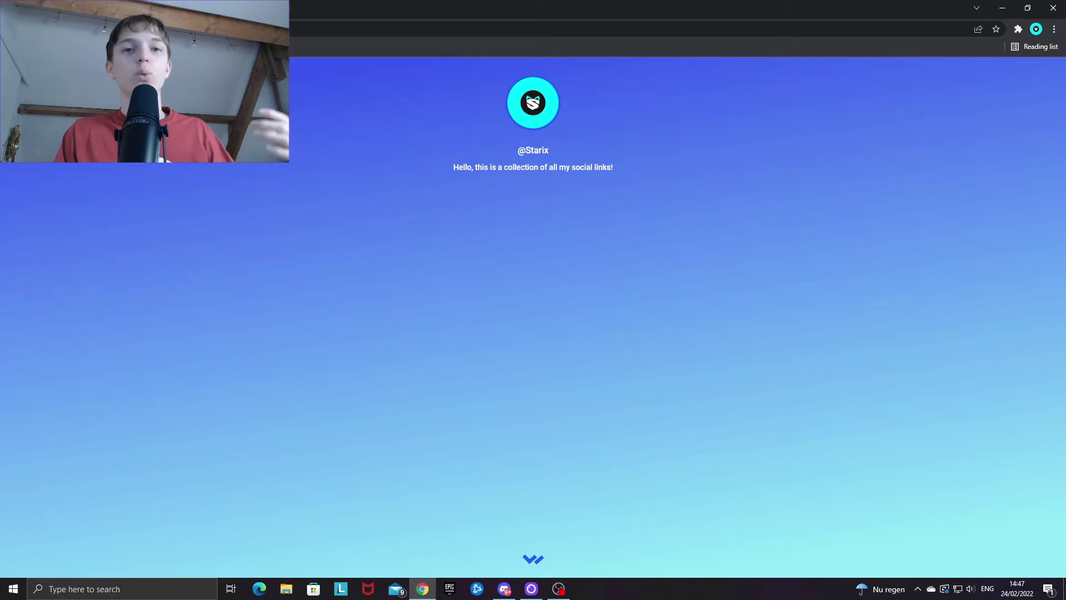
key(Escape)
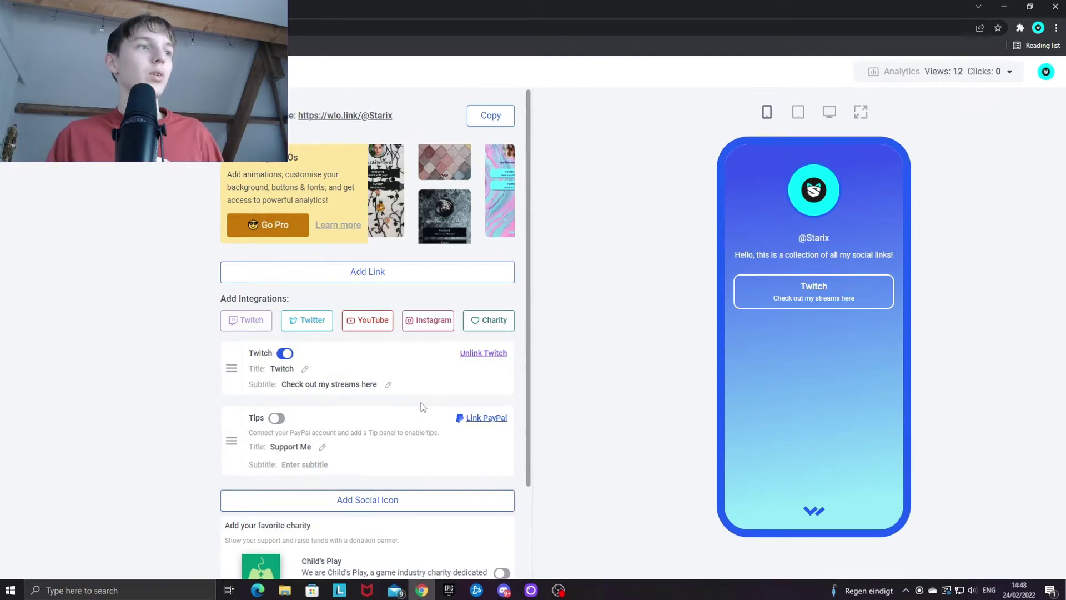
Try enabling the Tips panel and browse its tip currency list
click(269, 420)
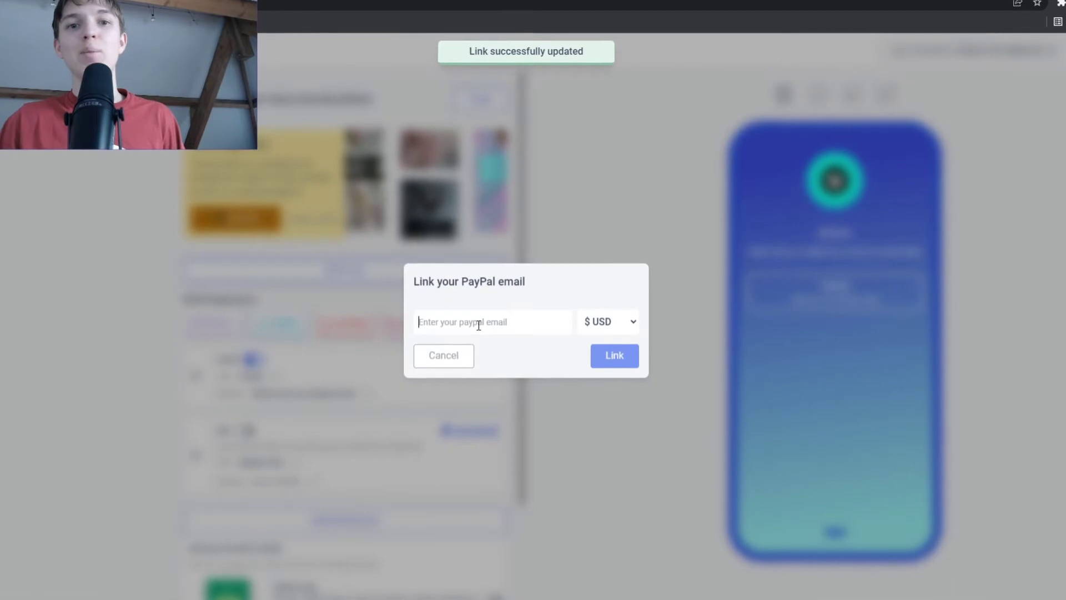
click(604, 322)
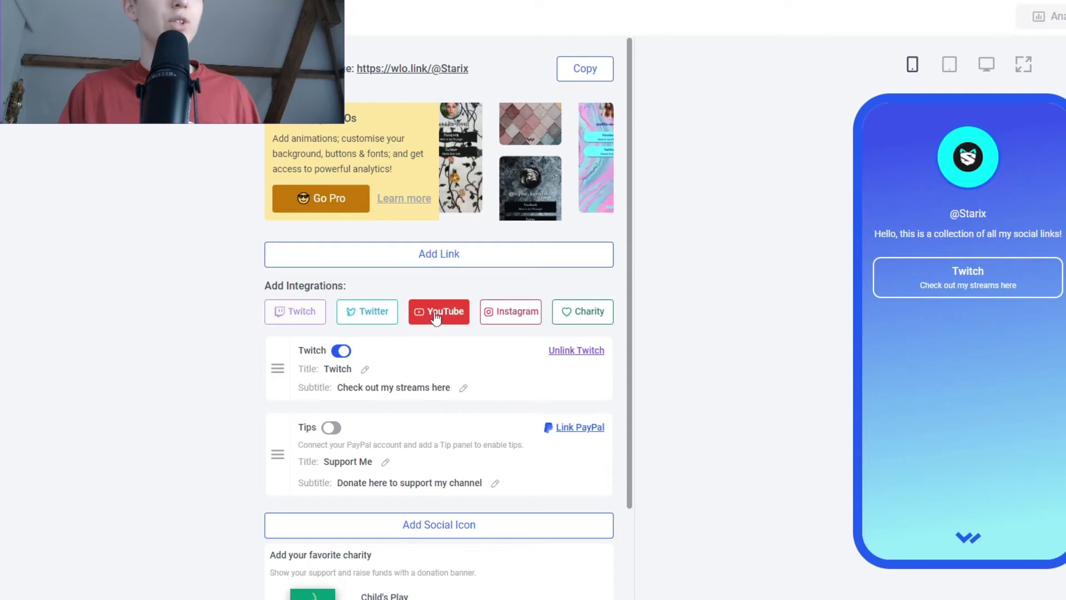
Add the YouTube channel from its pasted URL as a 'Subscribe to my channel' button
drag(268, 301, 279, 284)
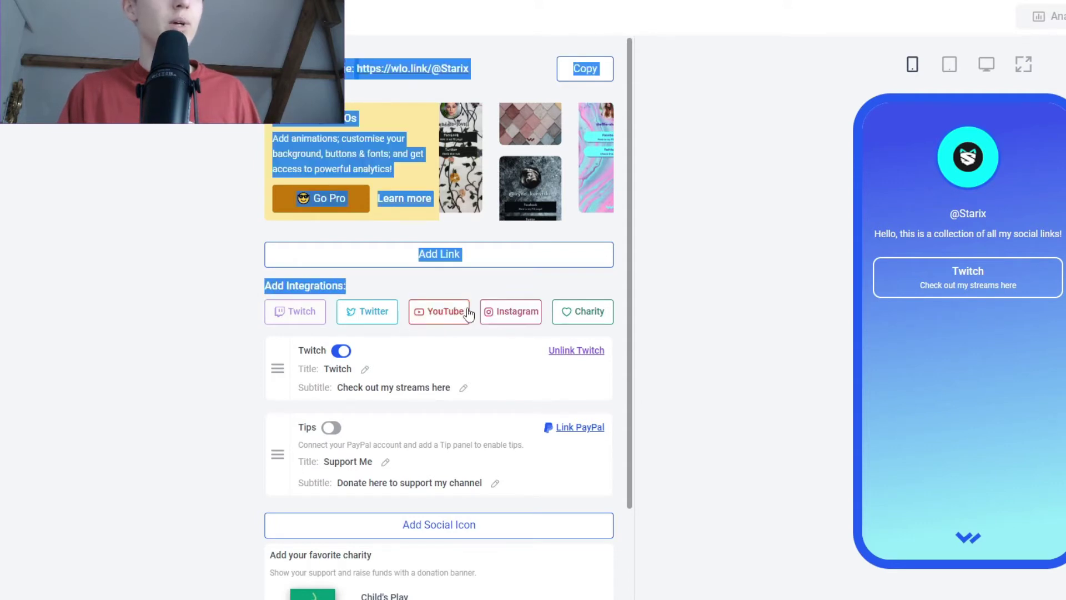
click(468, 313)
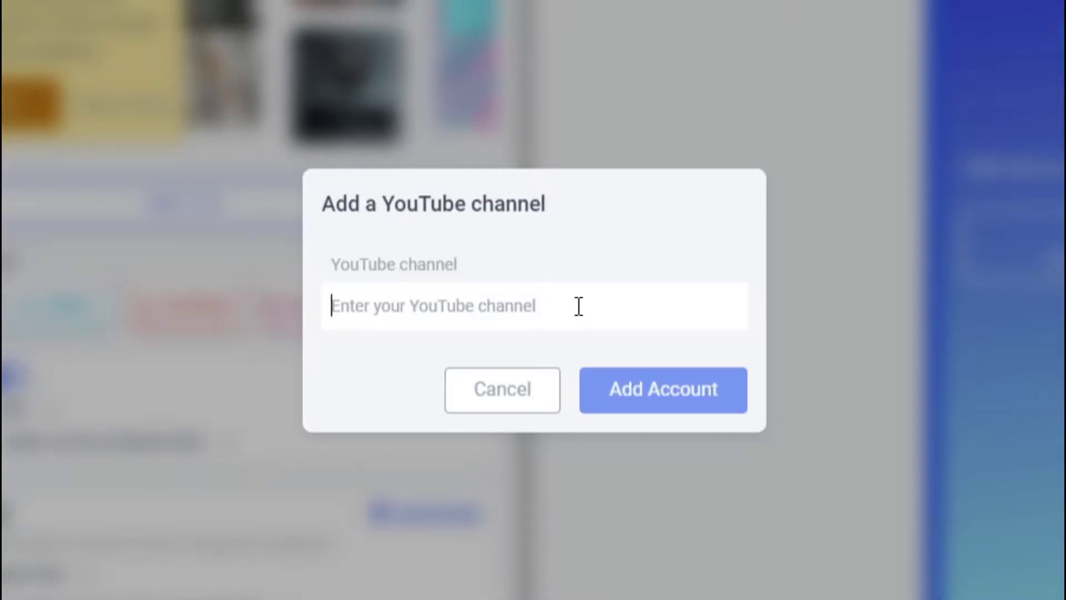
text(https://www.youtube.com/channel/UC0IZQZyLHdybgF6VPjIyKUw)
click(664, 391)
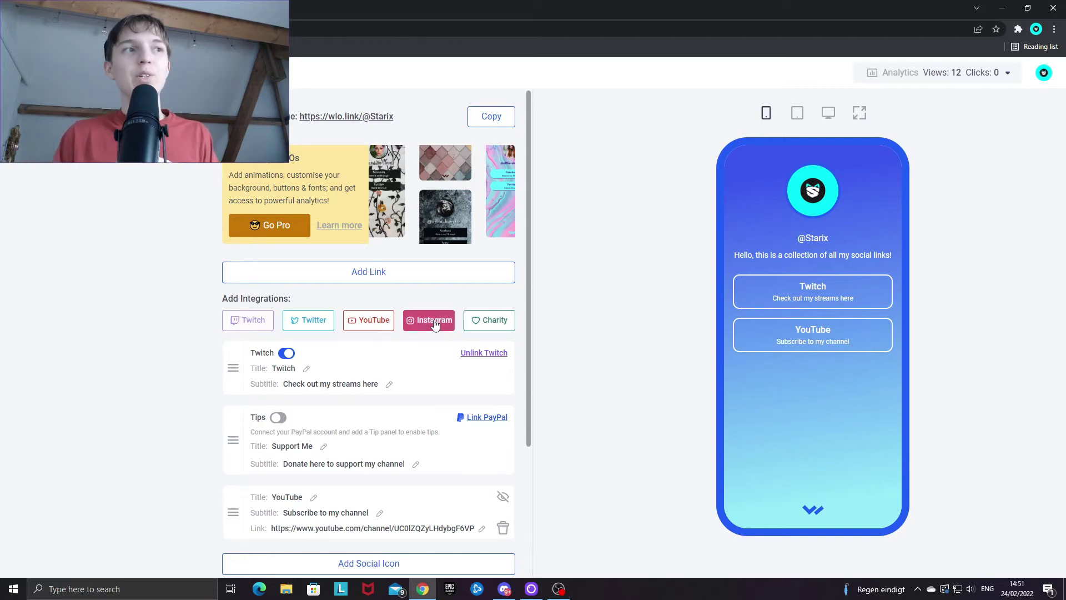
Add the Instagram account by entering its handle, creating a 'Follow me for updates' button
click(435, 324)
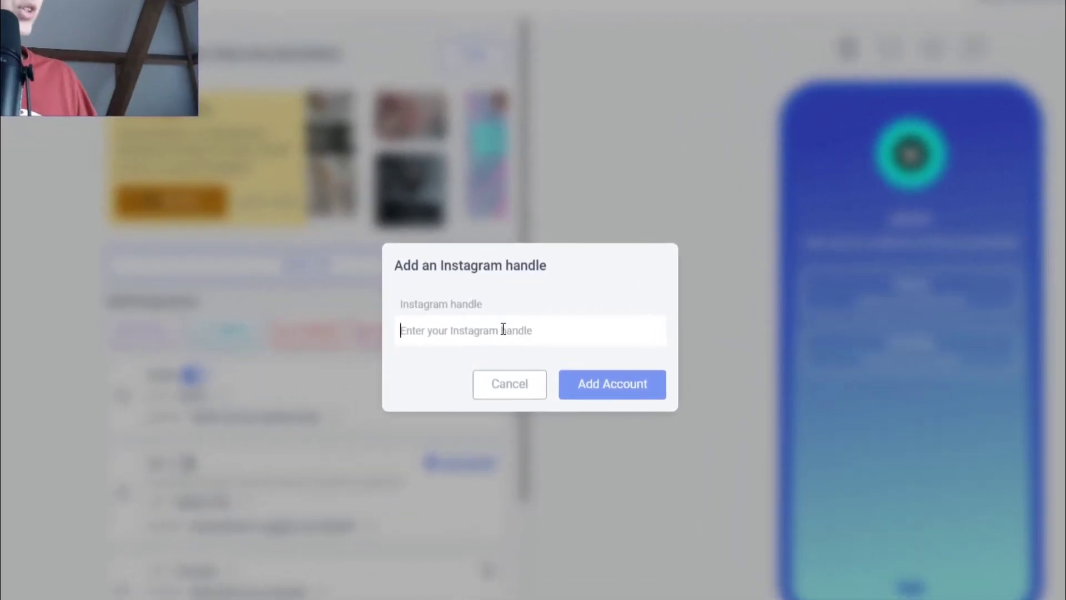
text(starix)
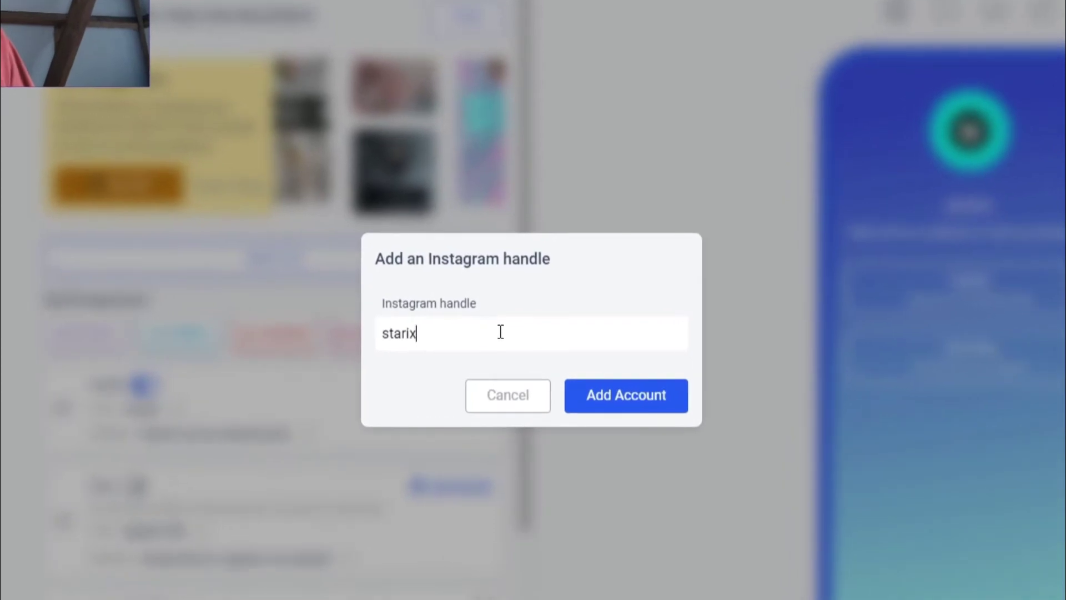
text(_yt)
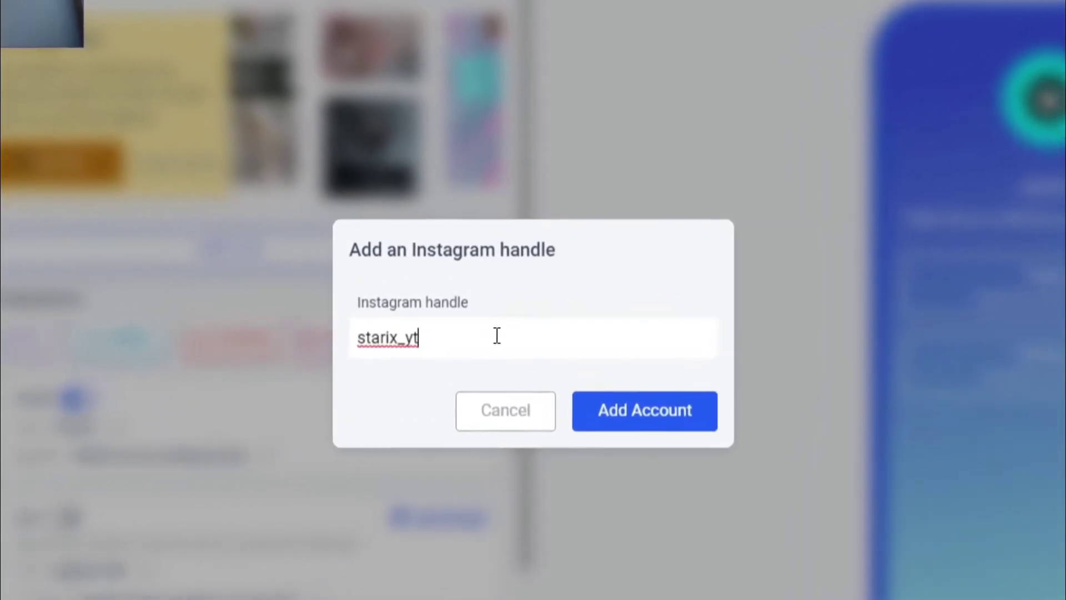
key(Return)
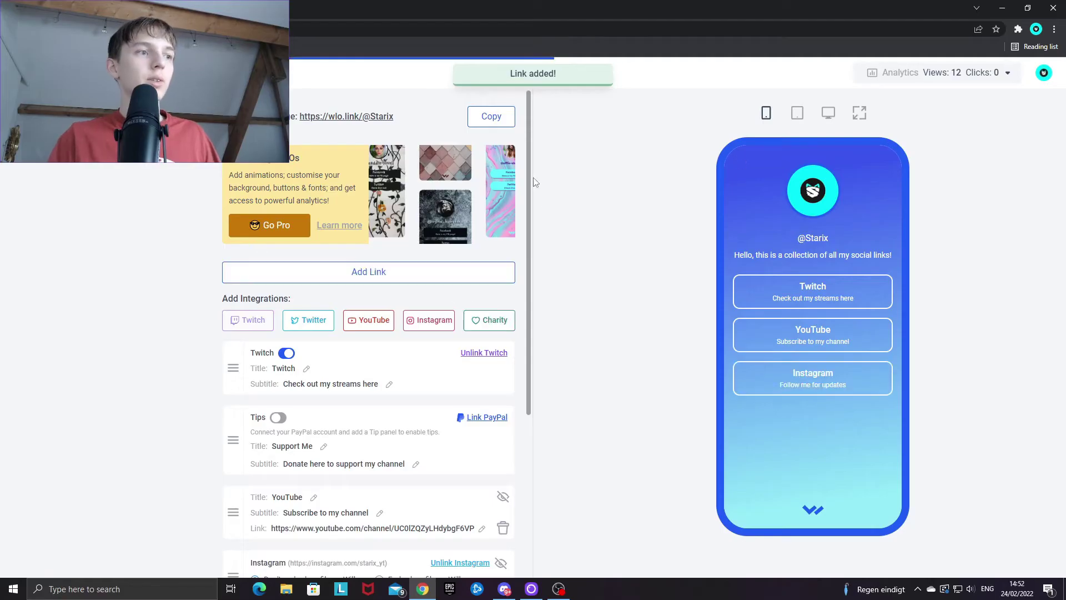
Add the Twitter account by entering its handle, giving a second 'Follow me for updates' button
scroll(444, 416, down, 1)
scroll(431, 442, up, 1)
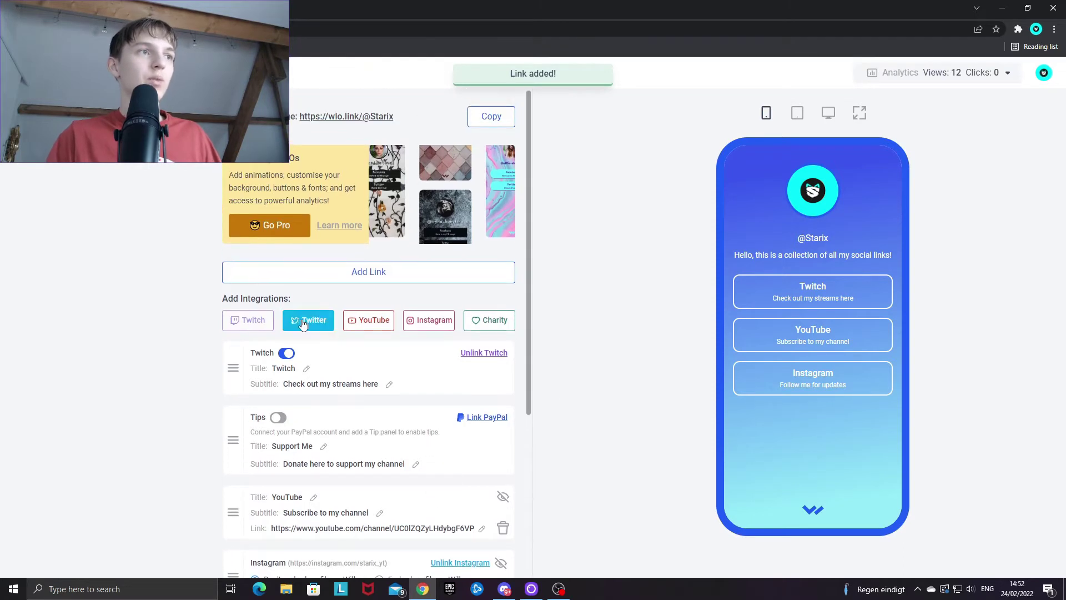
click(308, 320)
text(stari)
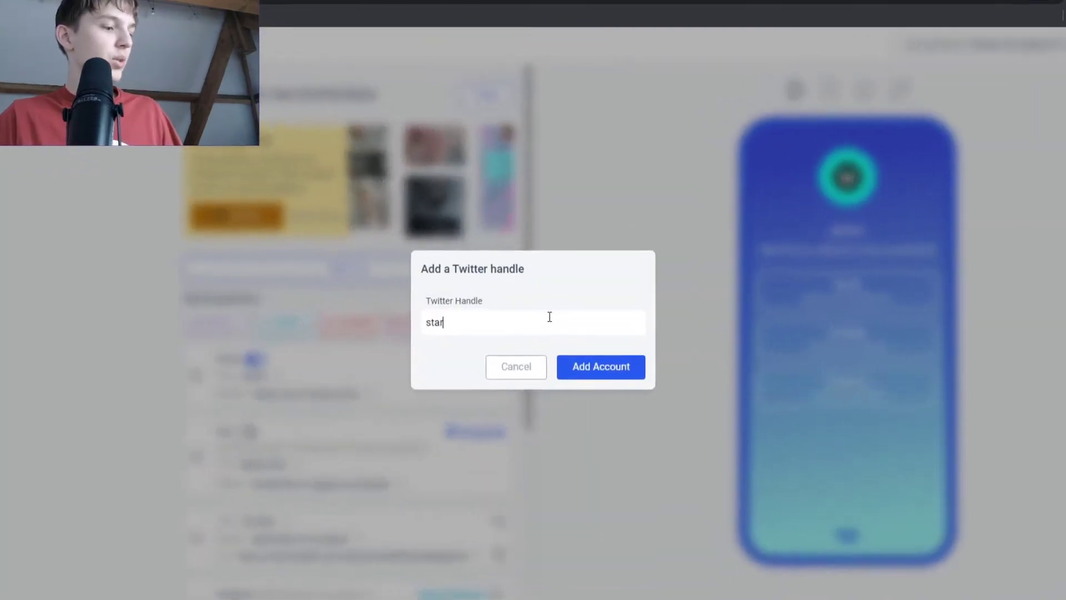
text(syt)
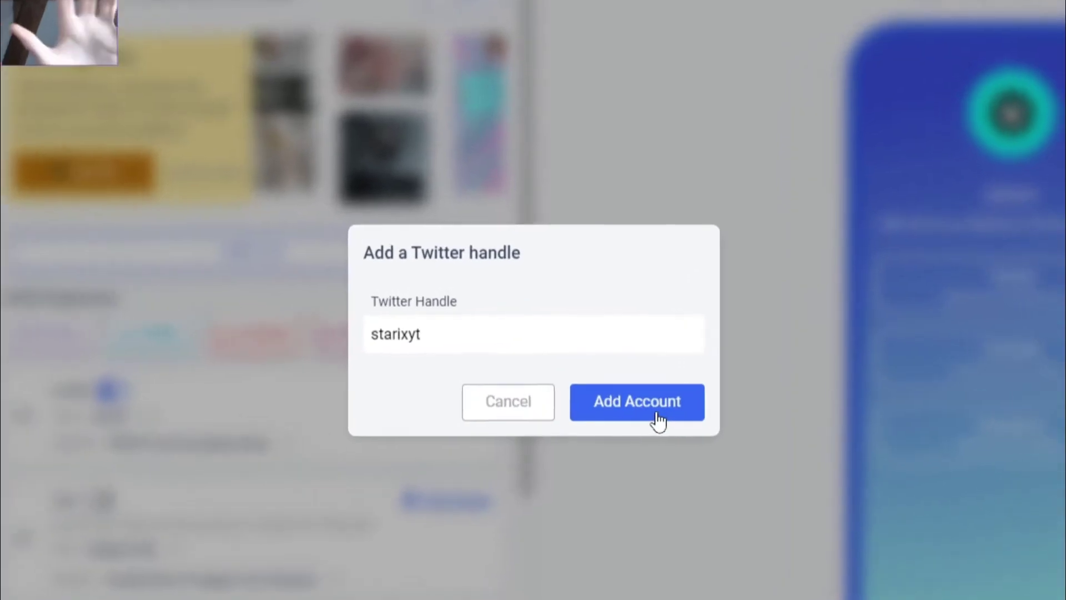
click(620, 381)
scroll(425, 453, down, 5)
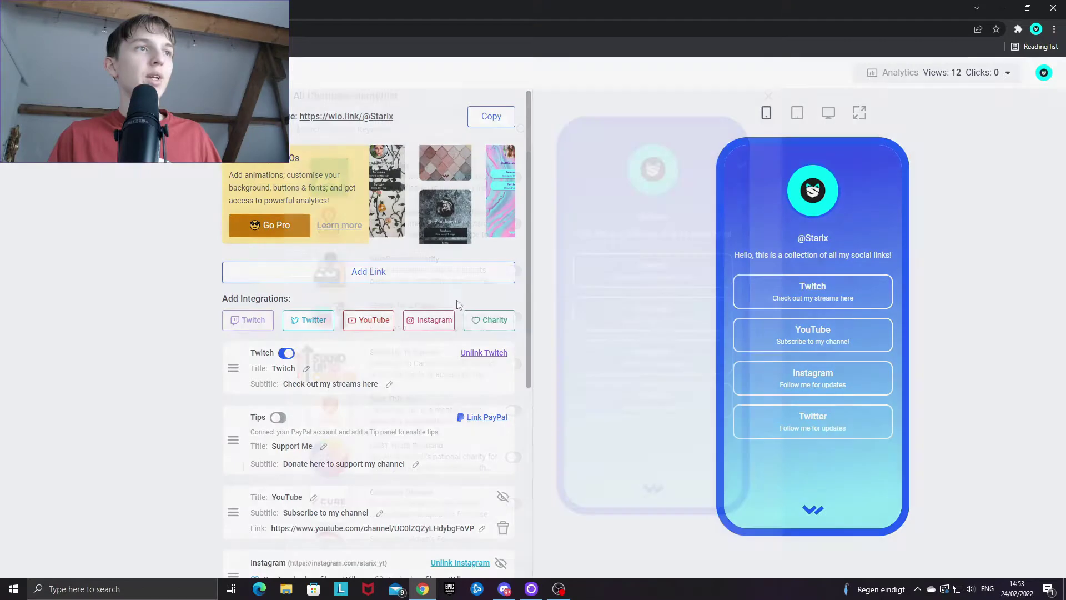
Choose CRIS cancer Foundation from the All Charities list as the page's supported charity
click(594, 292)
scroll(458, 251, down, 10)
scroll(458, 251, down, 9)
scroll(469, 252, down, 10)
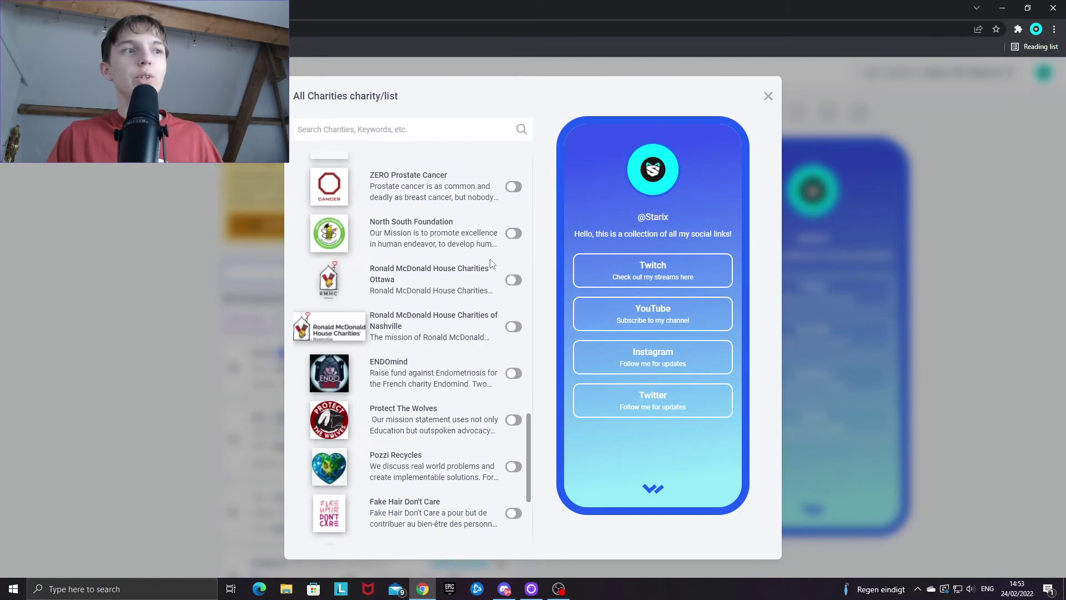
scroll(496, 272, down, 4)
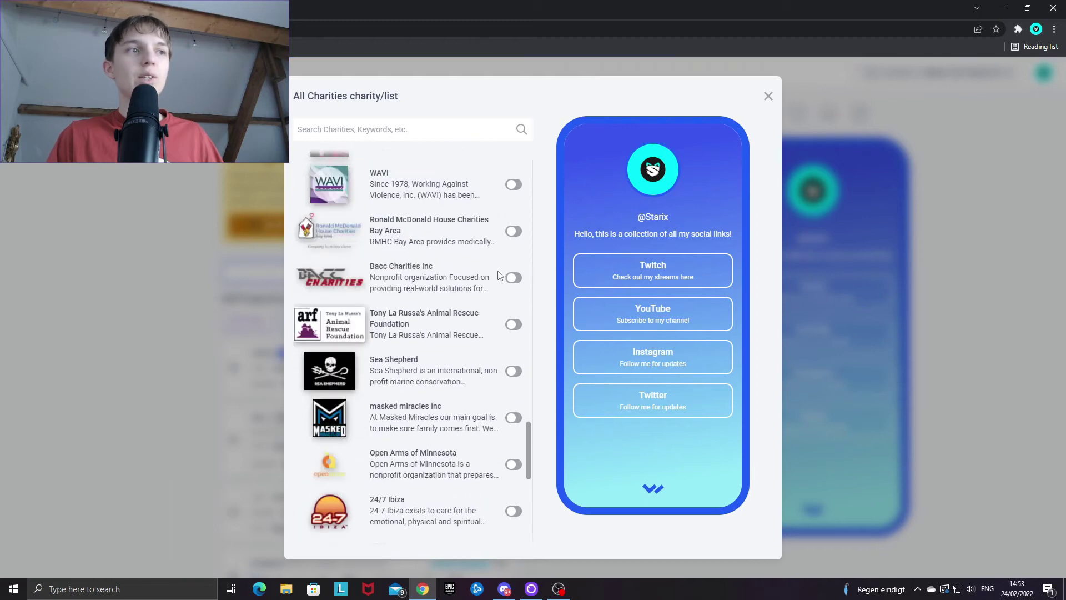
scroll(512, 385, down, 5)
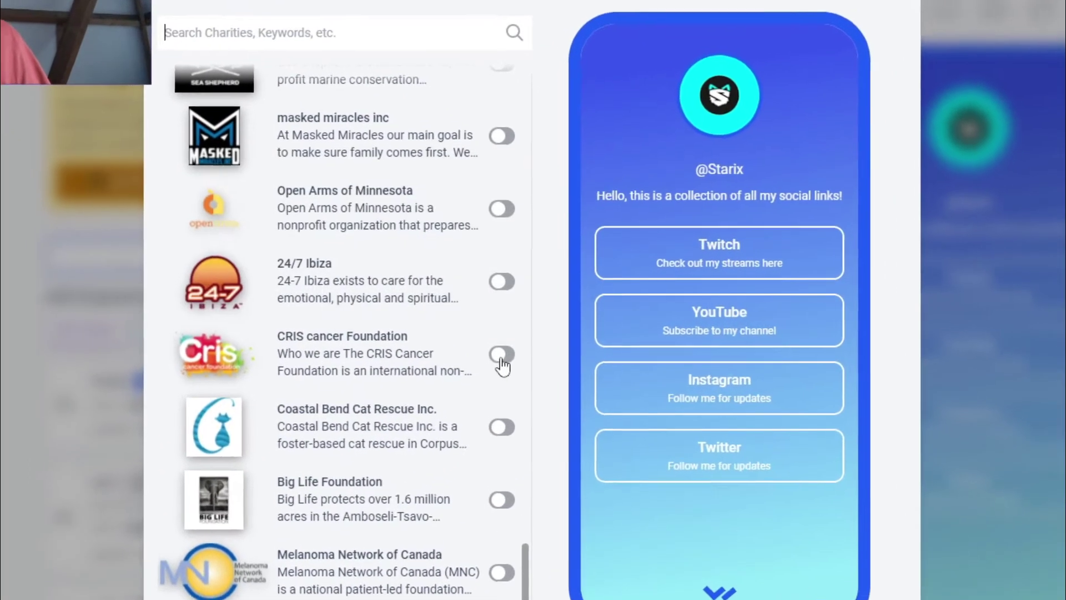
click(502, 359)
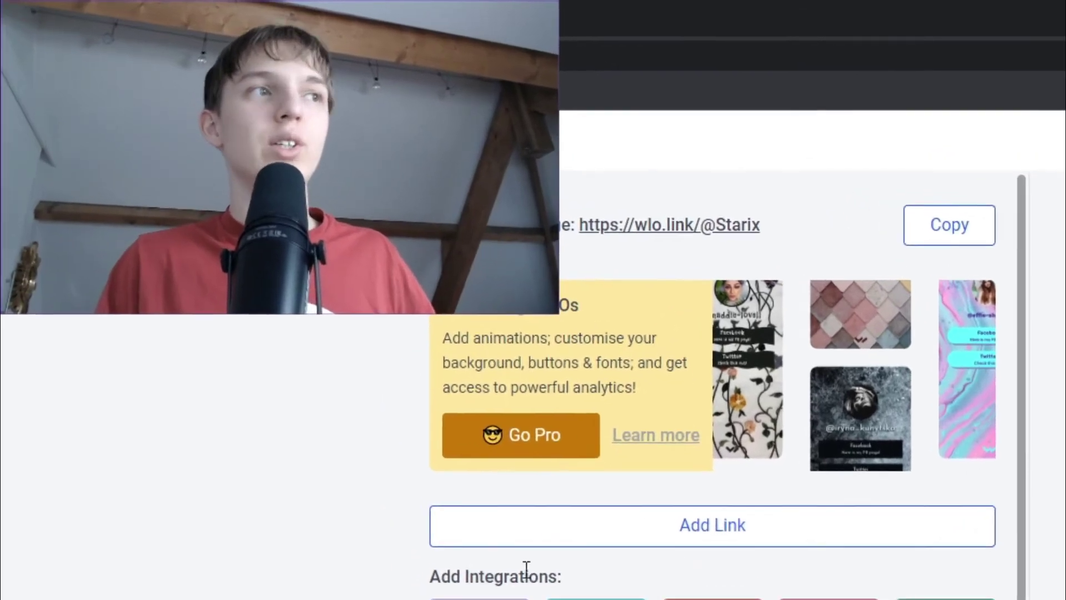
key(ctrl+a)
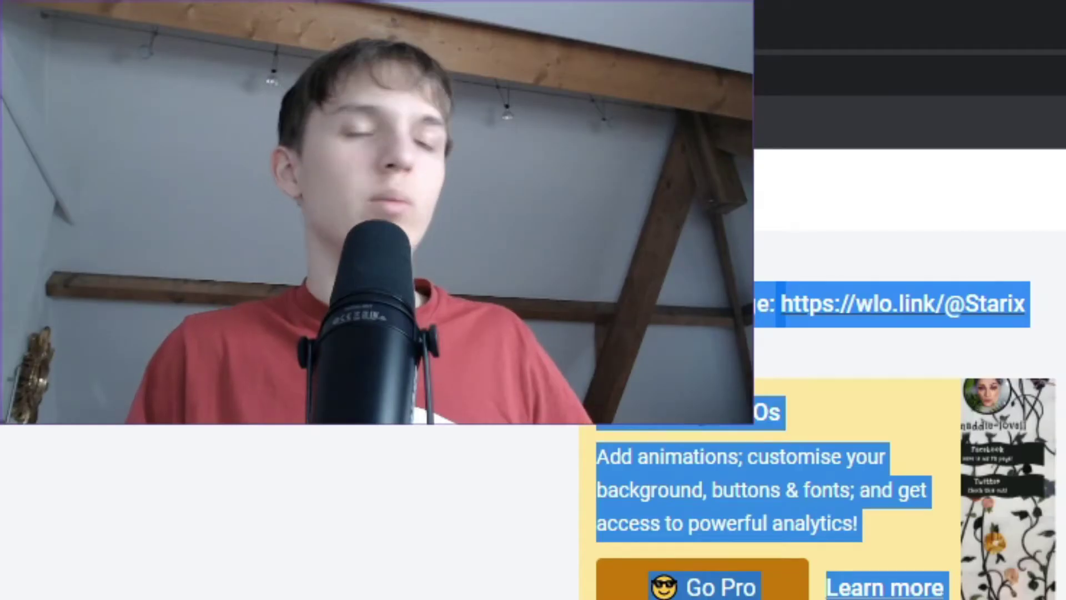
click(224, 296)
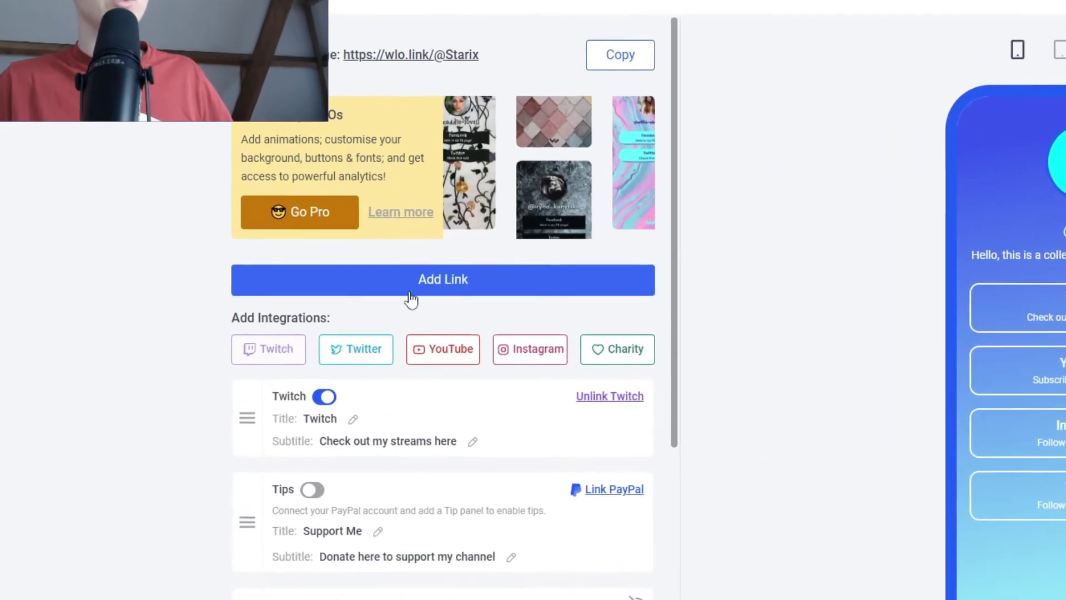
key(ctrl+a)
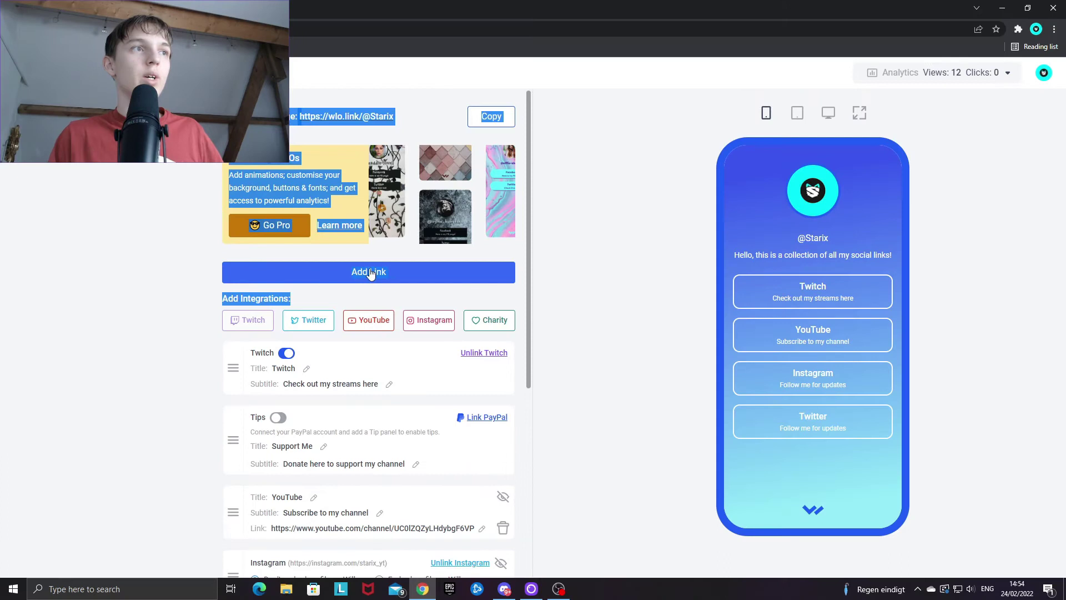
click(505, 297)
scroll(333, 345, down, 3)
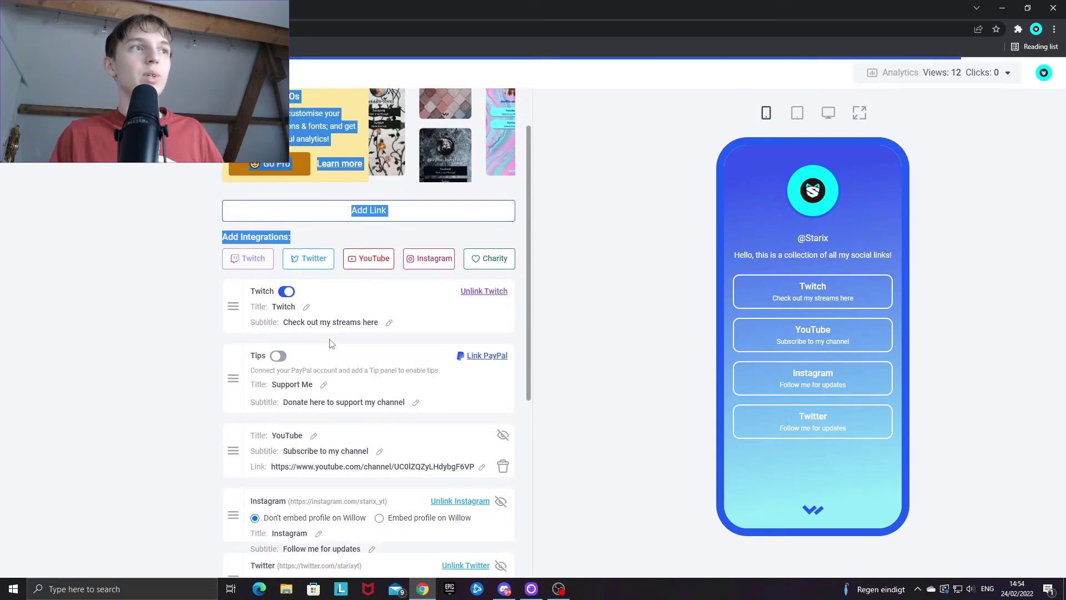
scroll(345, 339, down, 3)
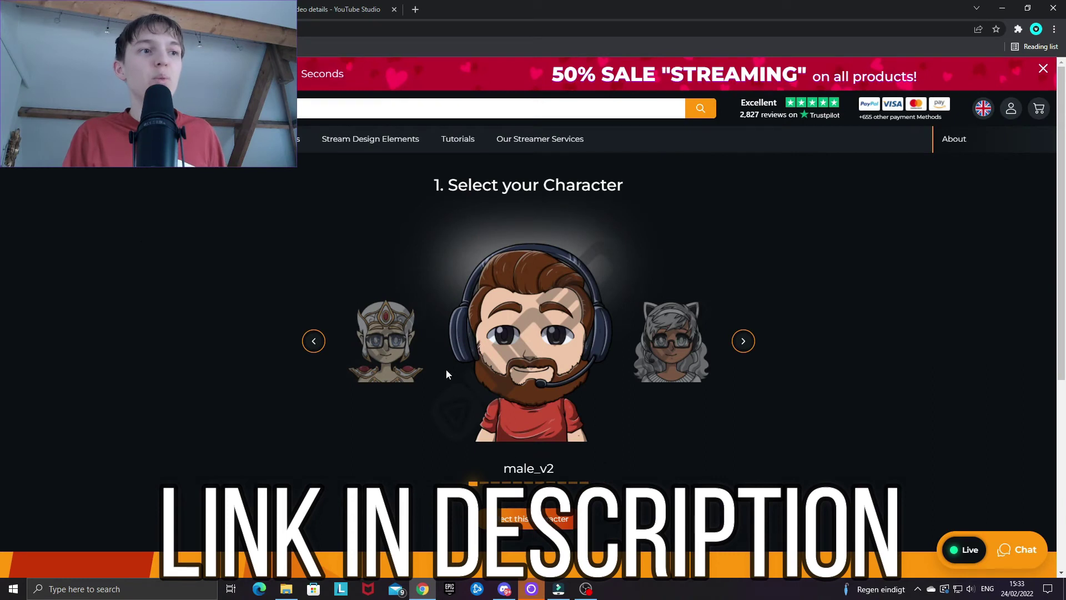
Start the OWN3D character maker and view its hair and headset options
click(534, 518)
scroll(563, 310, down, 2)
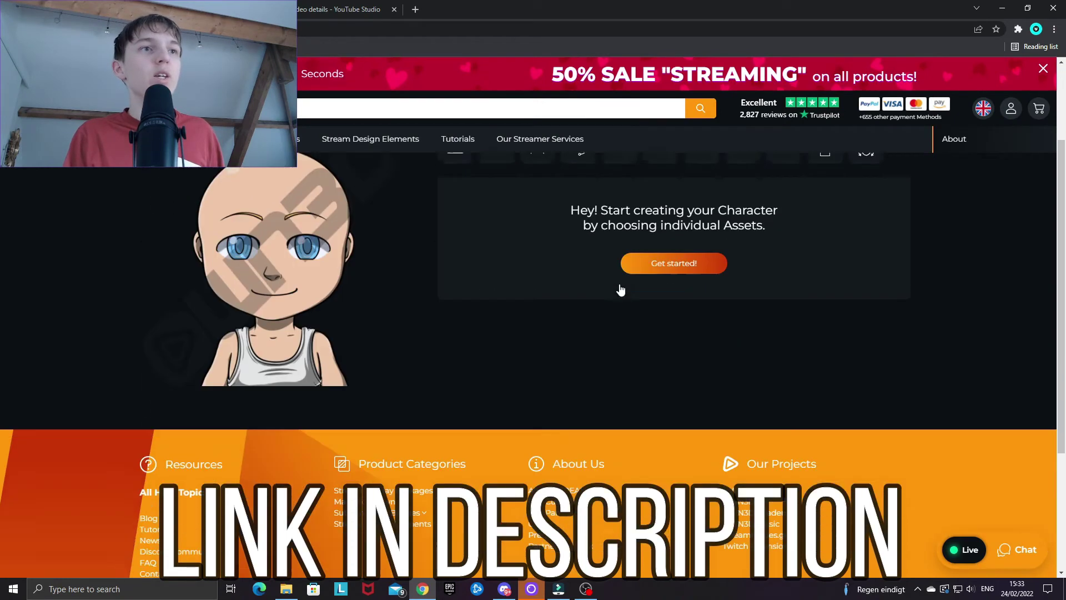
click(538, 225)
click(583, 200)
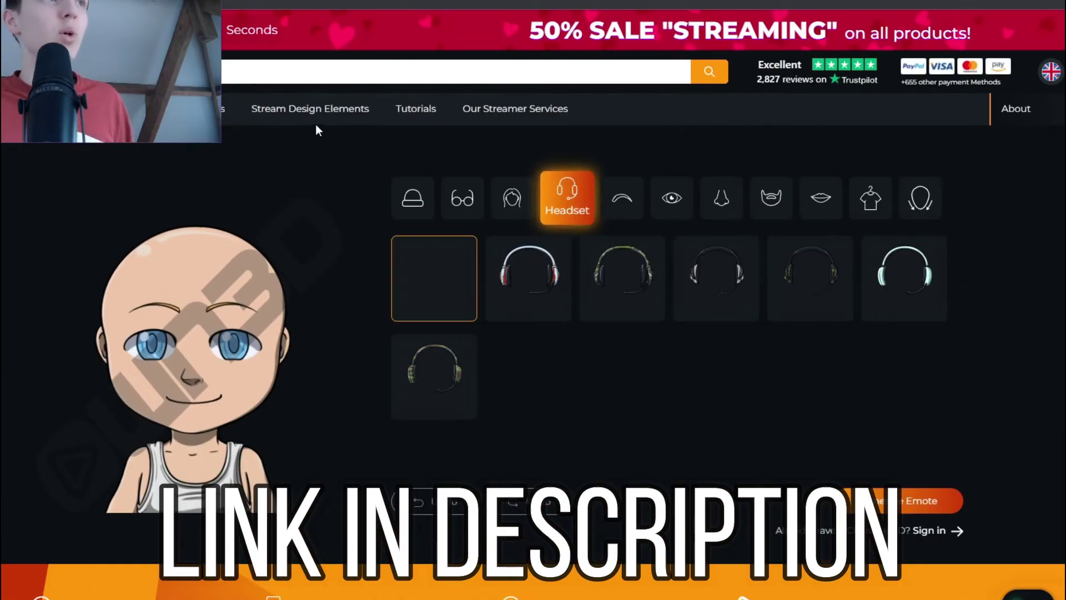
Open the Shark Animated Sub Emotes 8-pack page from the Twitch Sub Emotes catalogue
mouse_move(310, 110)
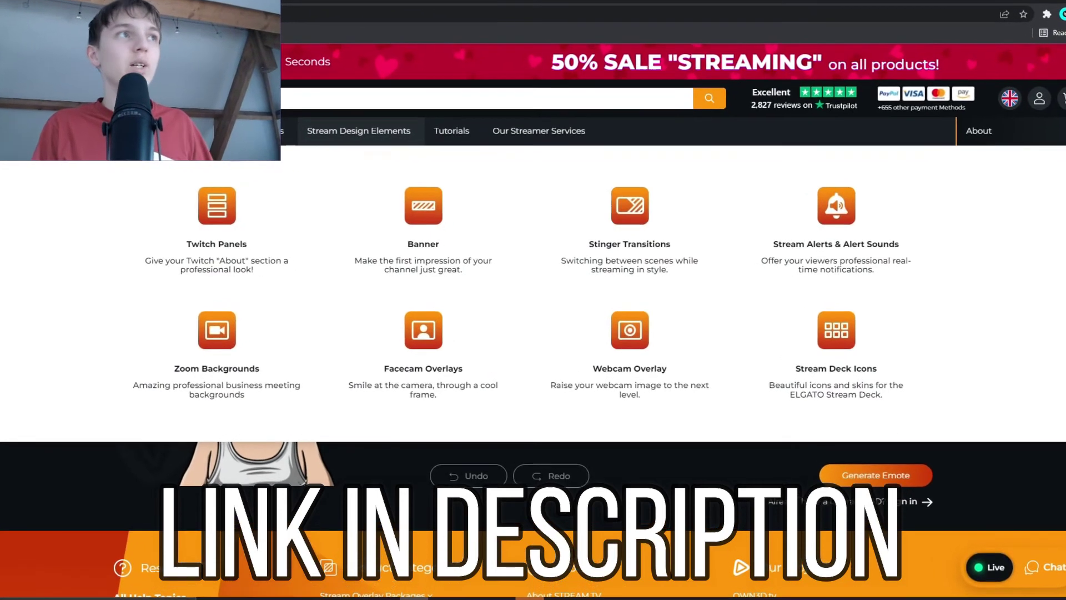
mouse_move(283, 137)
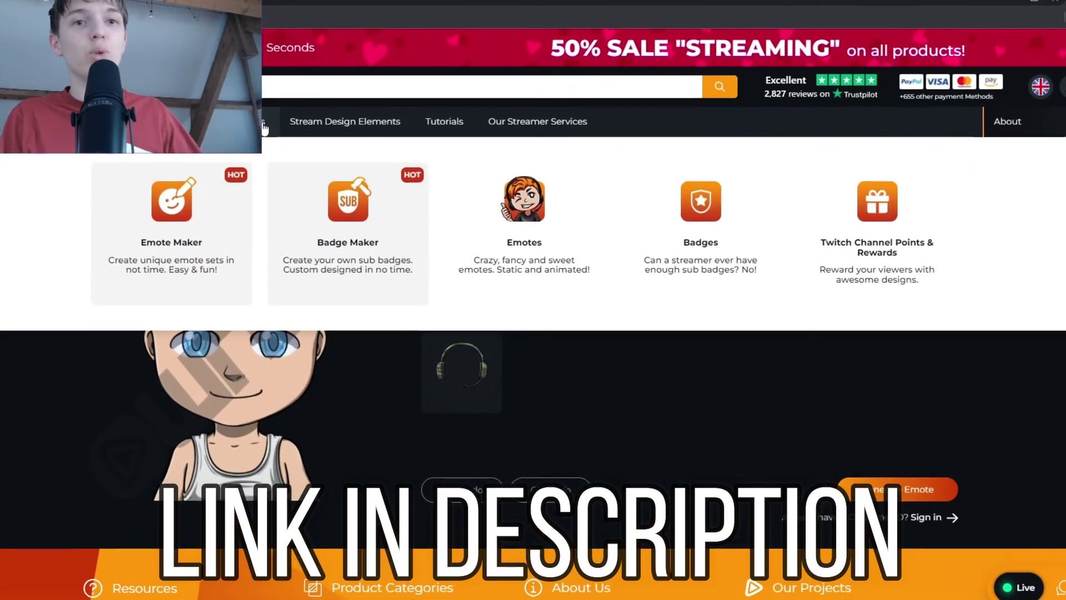
click(539, 244)
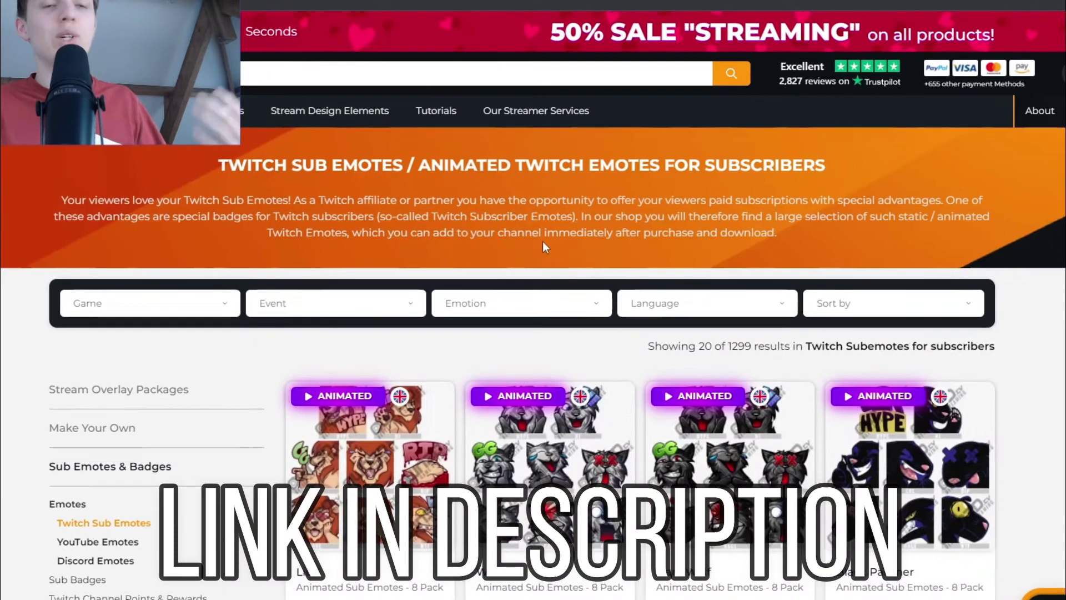
scroll(543, 247, down, 15)
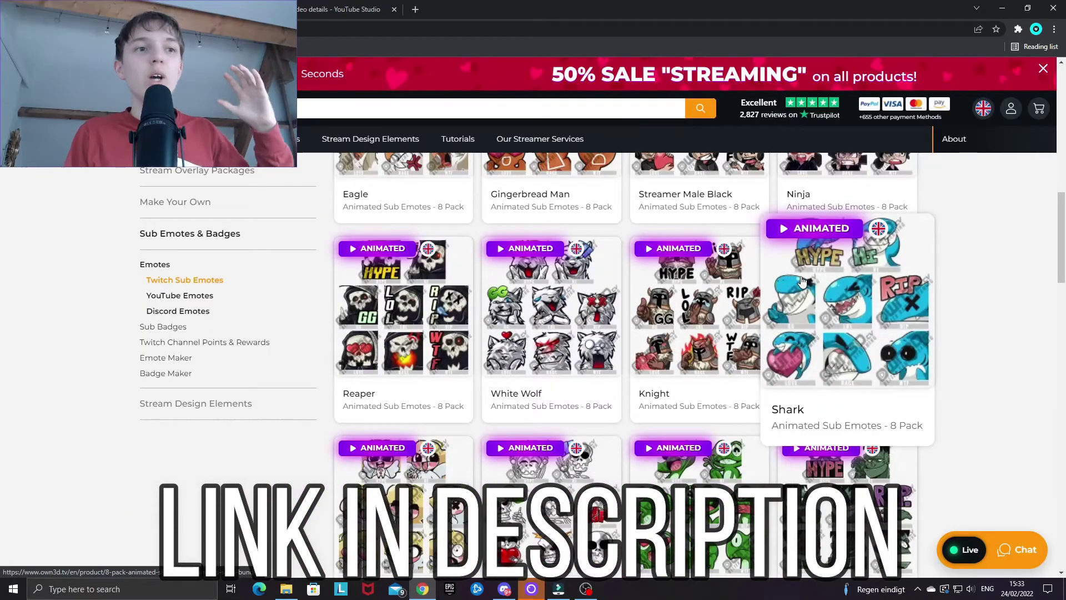
click(833, 291)
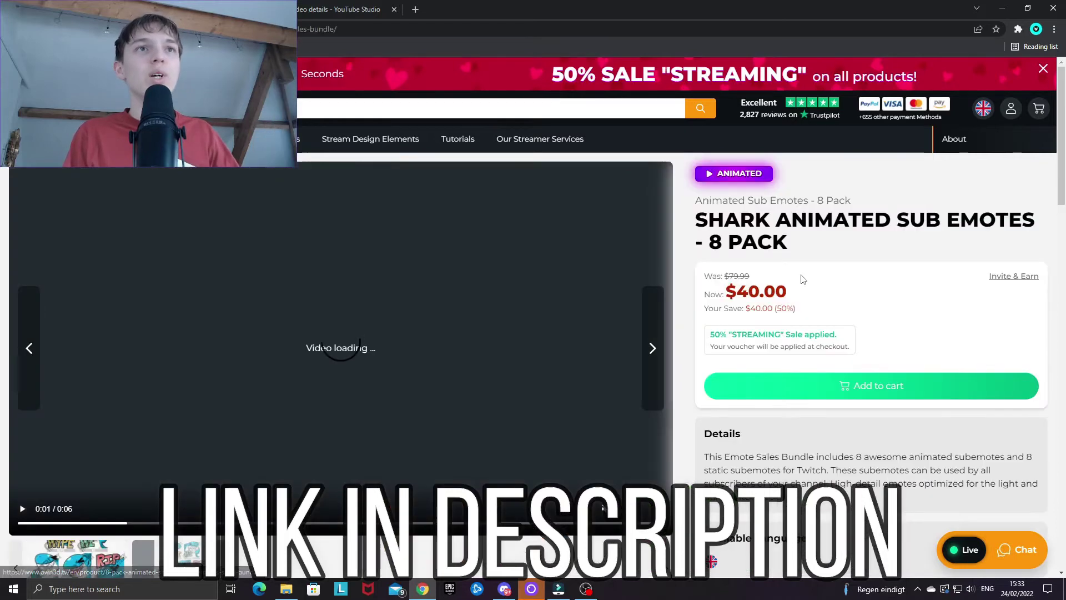
Highlight the STREAMING sale banner, then return to Willow's new link Title field
drag(538, 80, 928, 71)
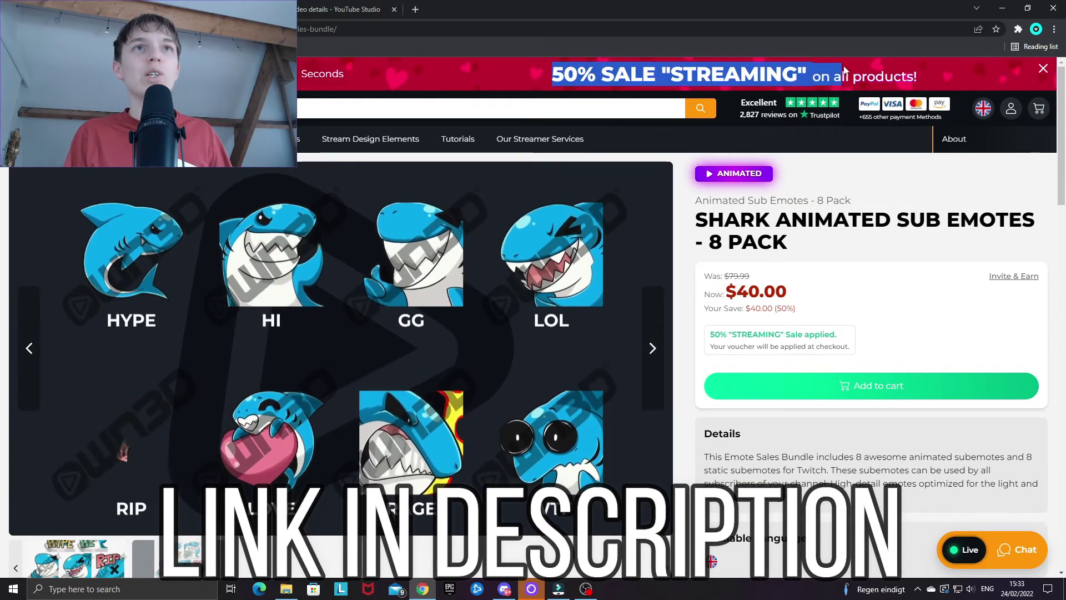
click(929, 71)
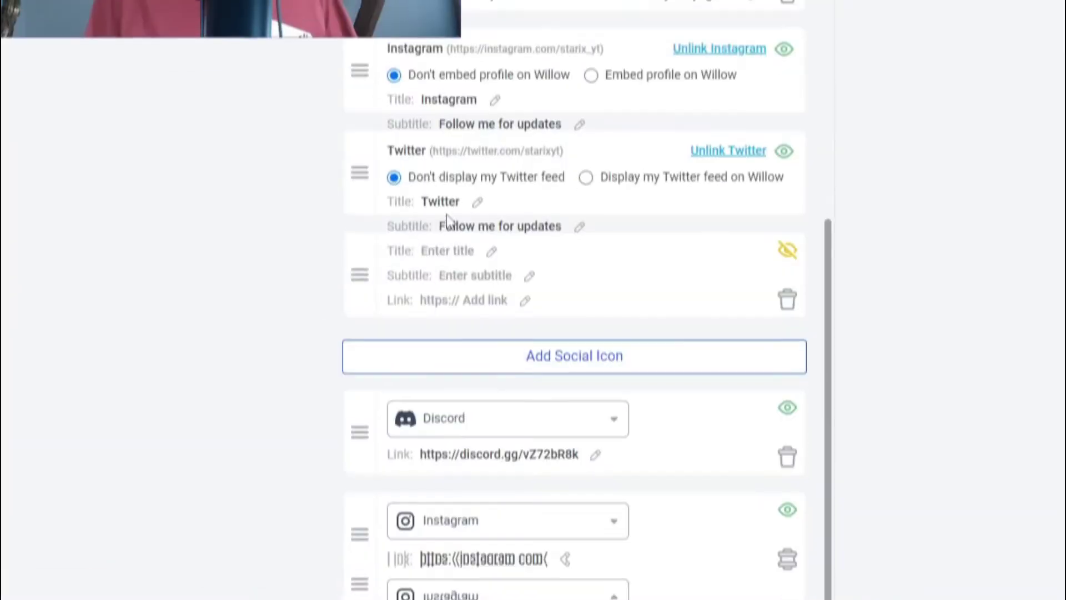
click(478, 248)
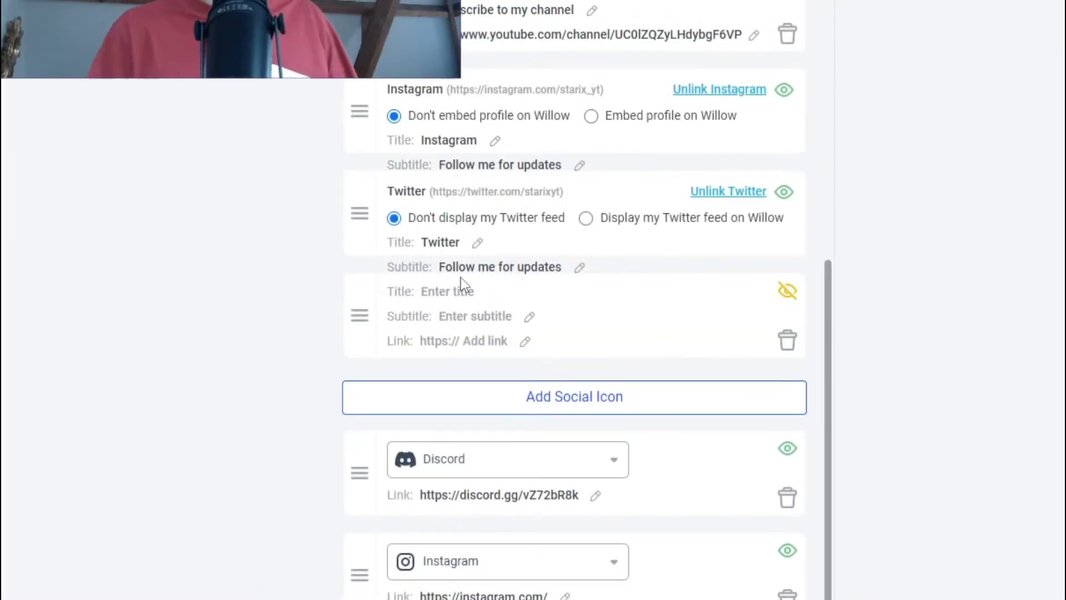
Title the link 'OWN3D', subtitle it 'The BEST place for content creation GRAPHICS', paste the bit.ly link
text(OWN3D)
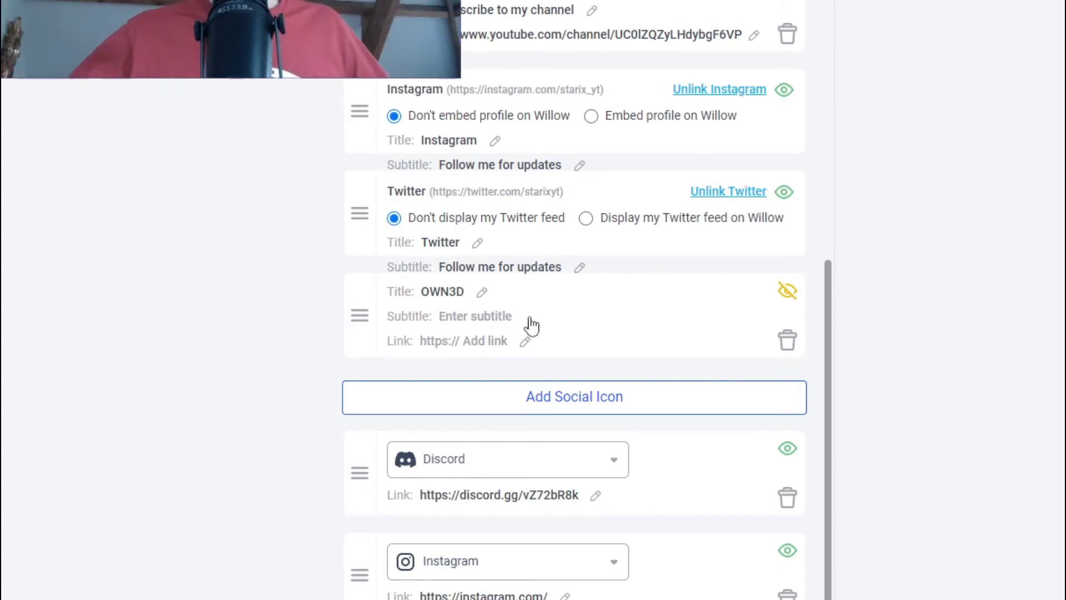
text(The BEST place for content creation GRAPHICS)
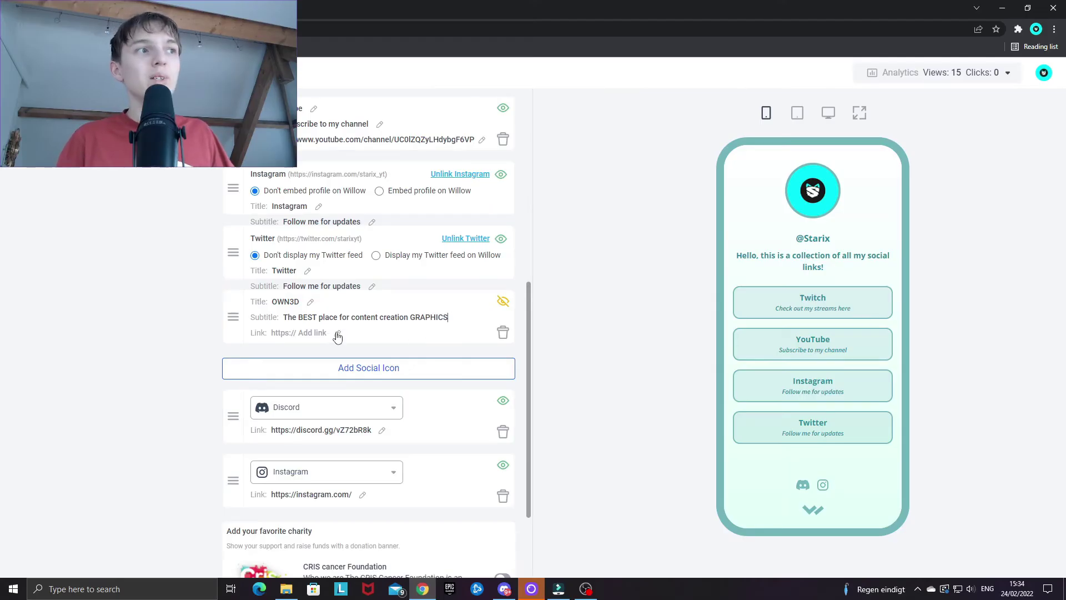
text(http://bit.ly/37oeqUH)
key(Return)
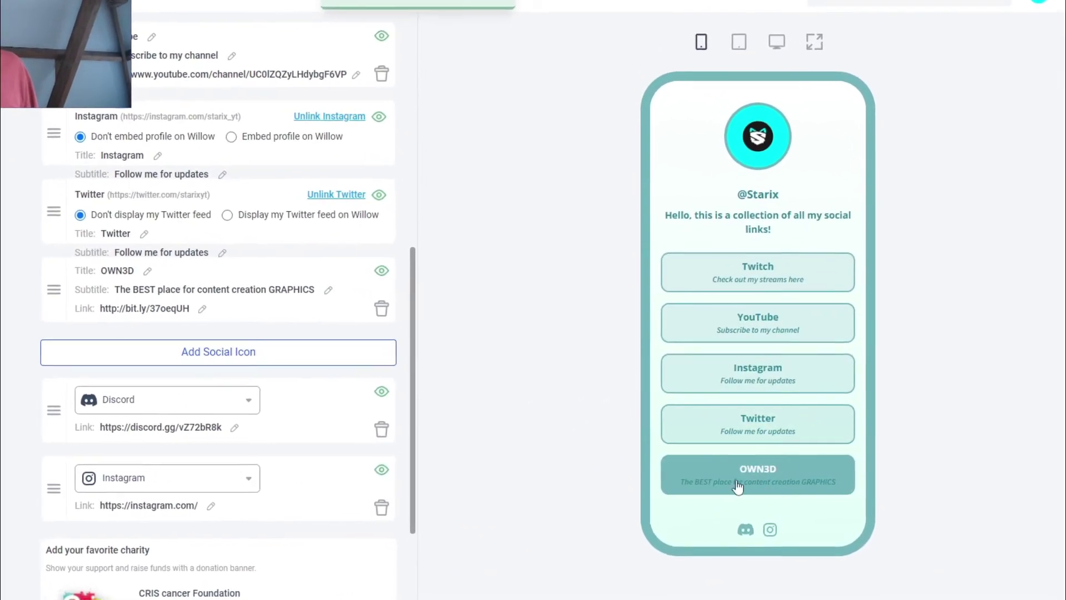
Test the OWN3D button and browse the store's Stream Design Bestseller and Subscriber Emotes rows
click(727, 481)
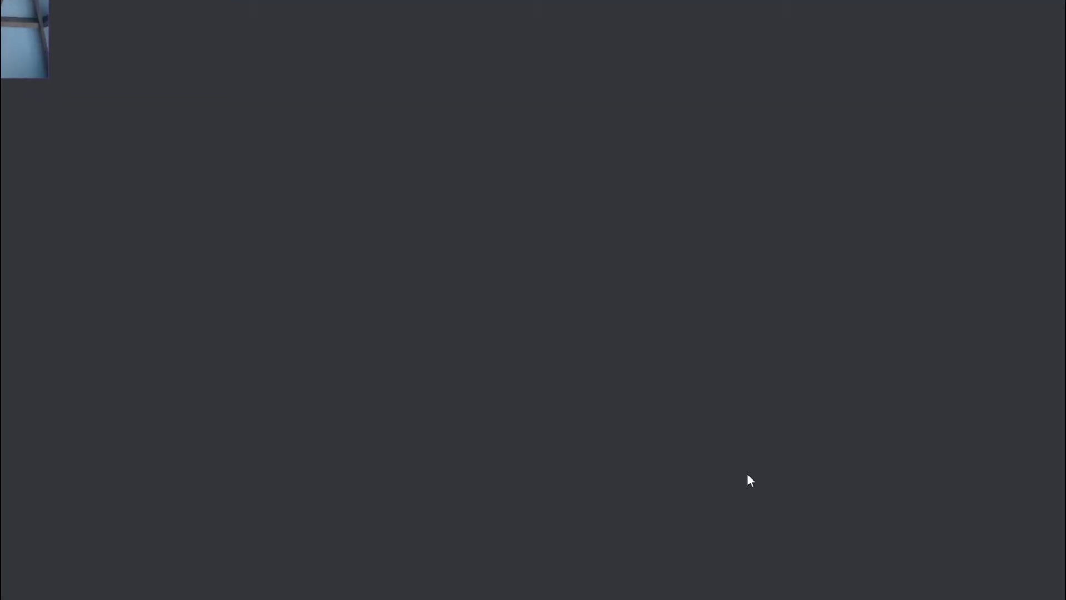
scroll(672, 425, down, 4)
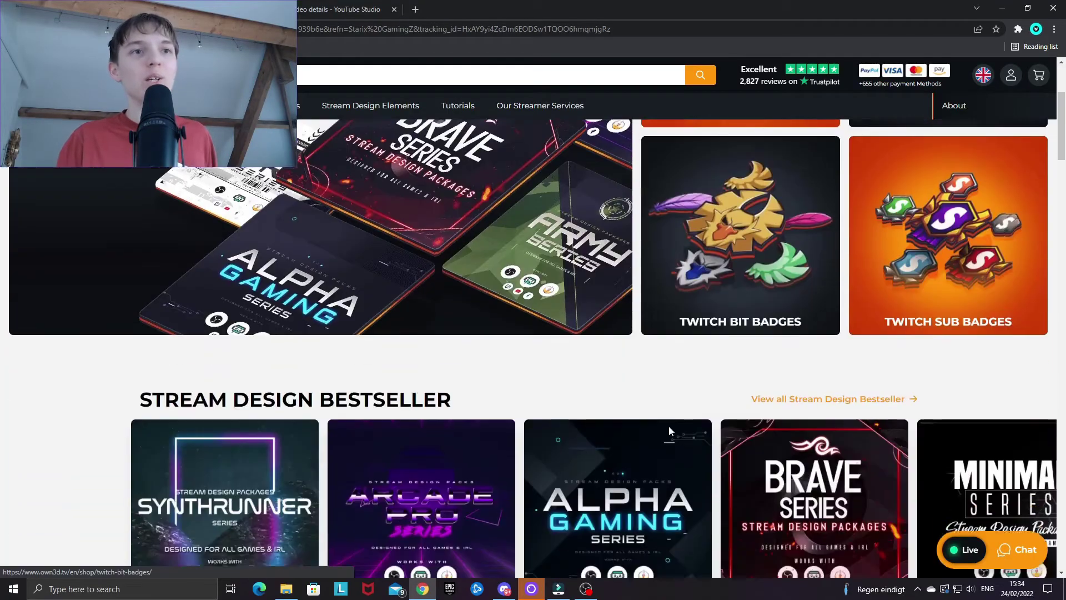
scroll(670, 429, down, 4)
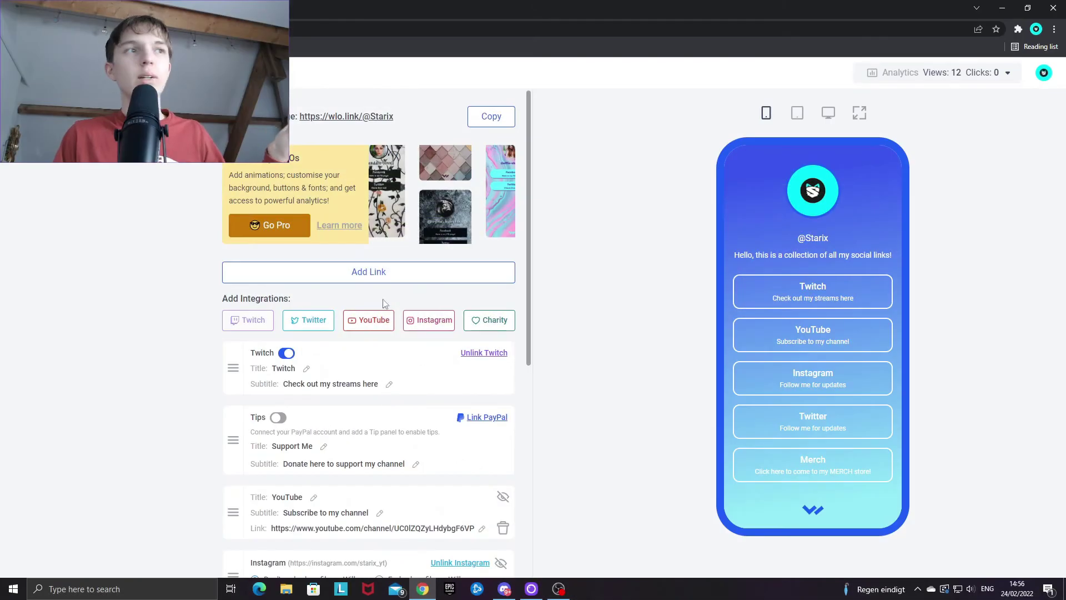
click(383, 273)
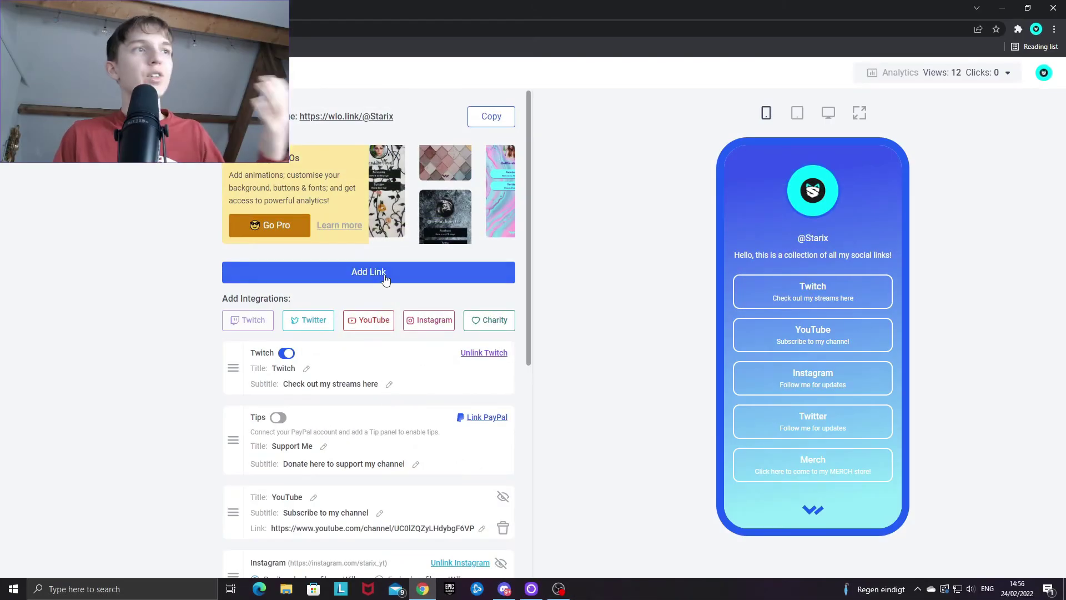
click(388, 272)
scroll(421, 305, down, 6)
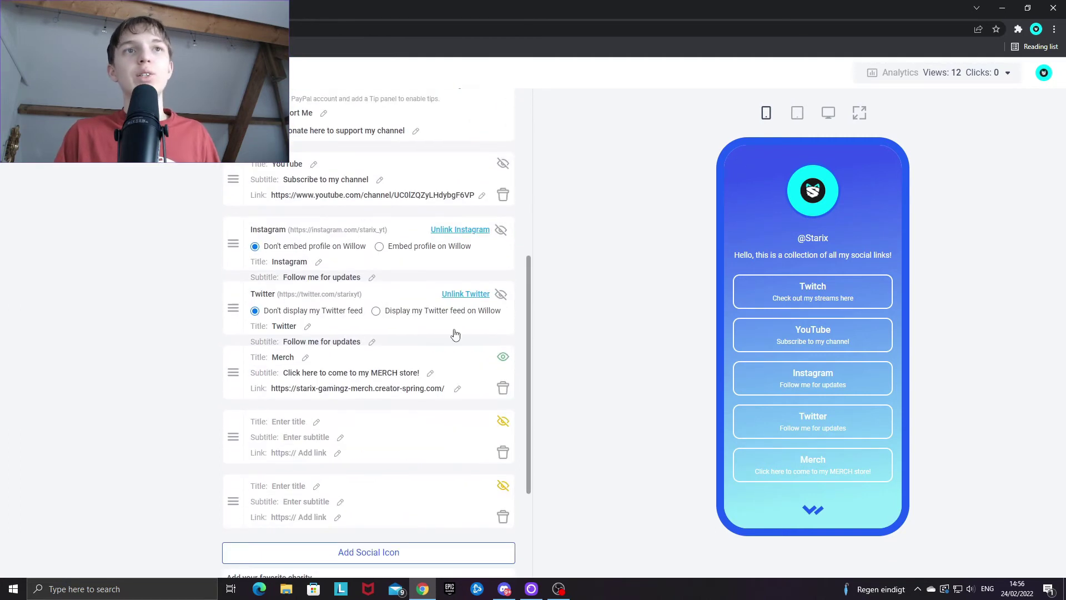
scroll(456, 336, down, 3)
scroll(463, 329, up, 2)
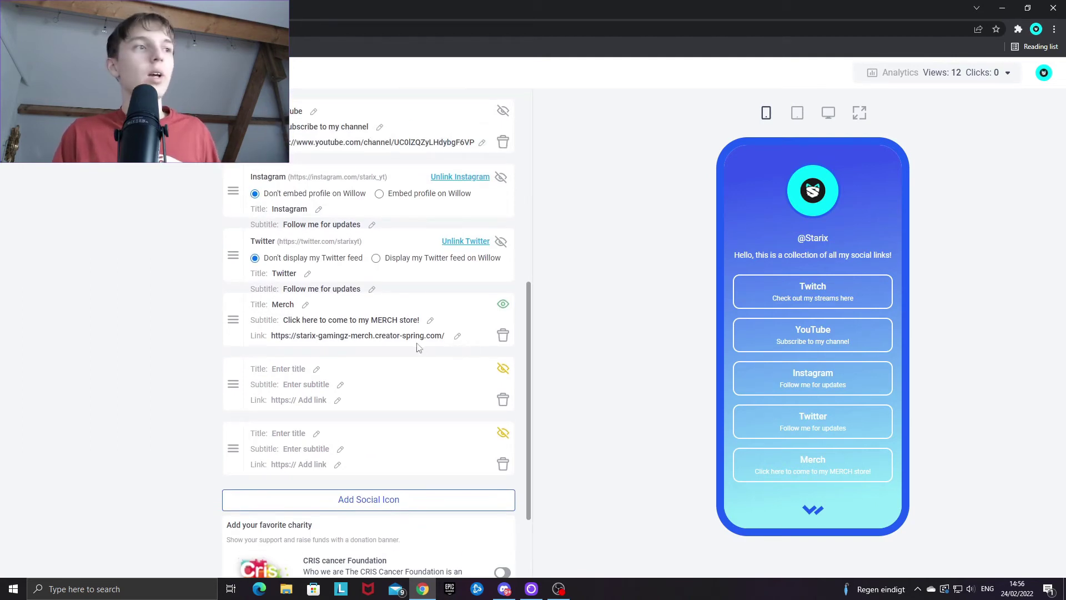
scroll(418, 347, down, 1)
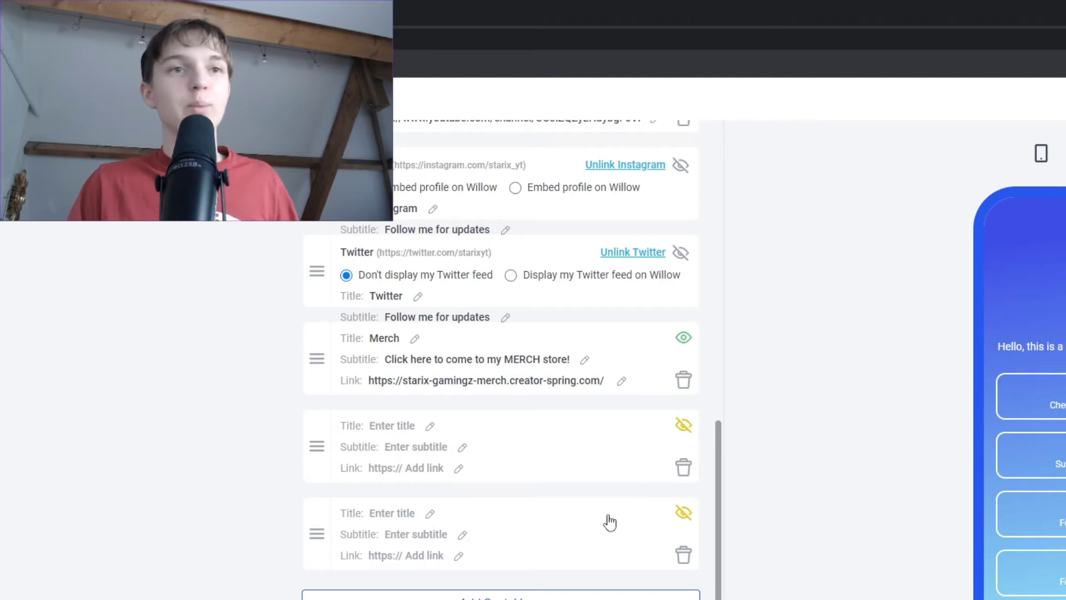
scroll(609, 521, up, 6)
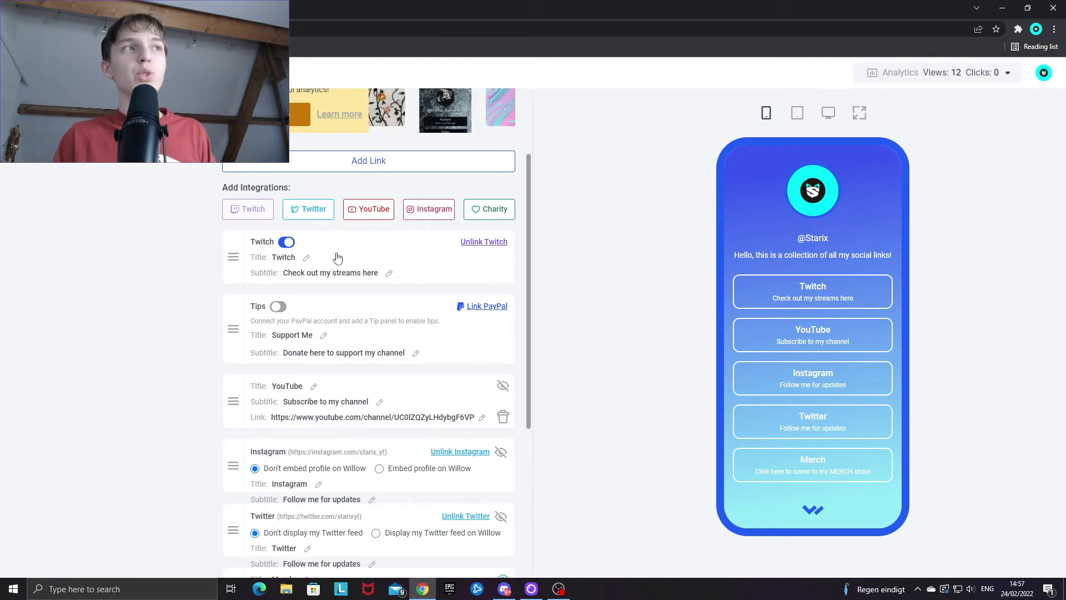
scroll(392, 321, down, 5)
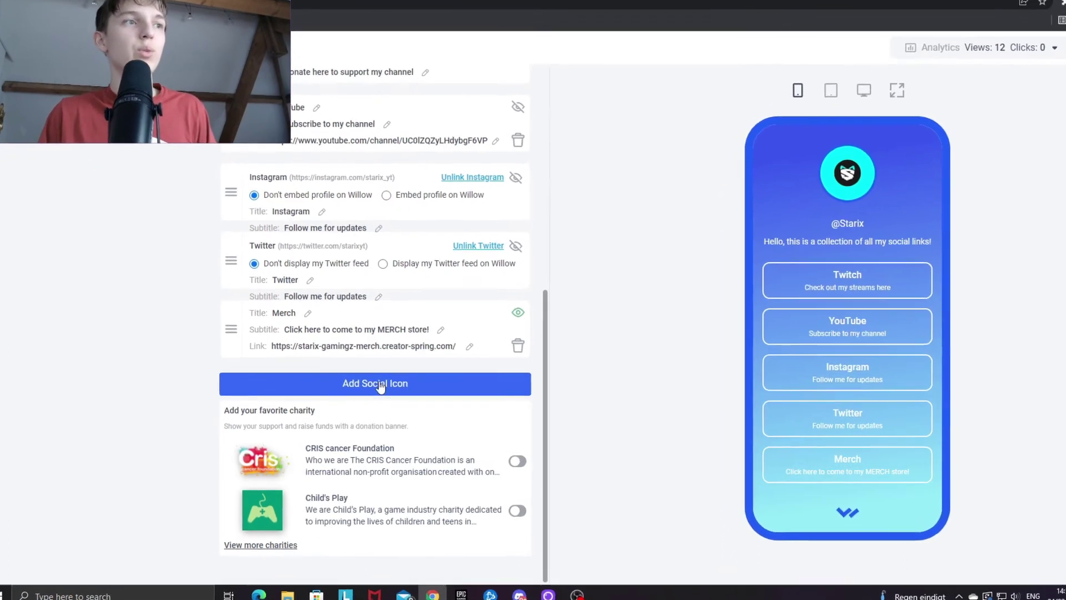
Add a Discord social icon and paste the full discord.gg server invite as its link
click(391, 377)
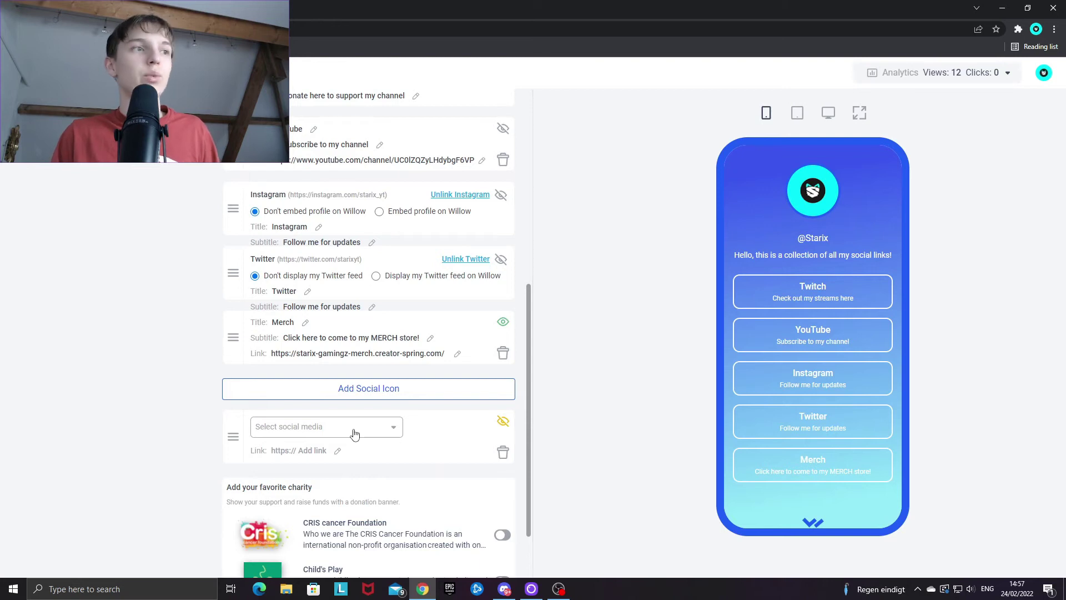
click(354, 434)
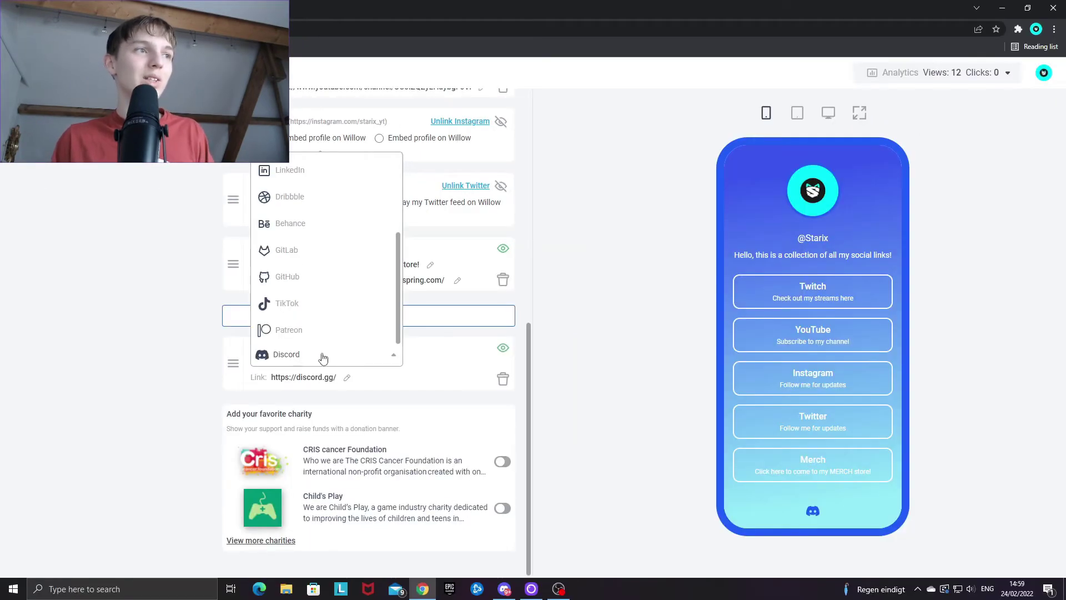
click(323, 359)
click(347, 380)
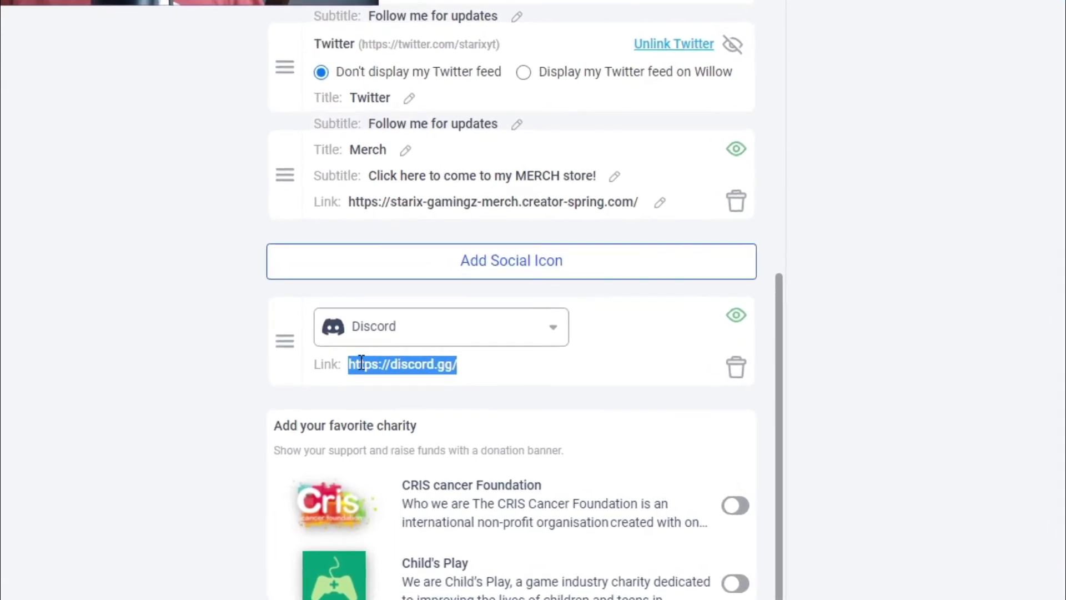
text(https://discord.gg/vZ72bR8k)
click(660, 393)
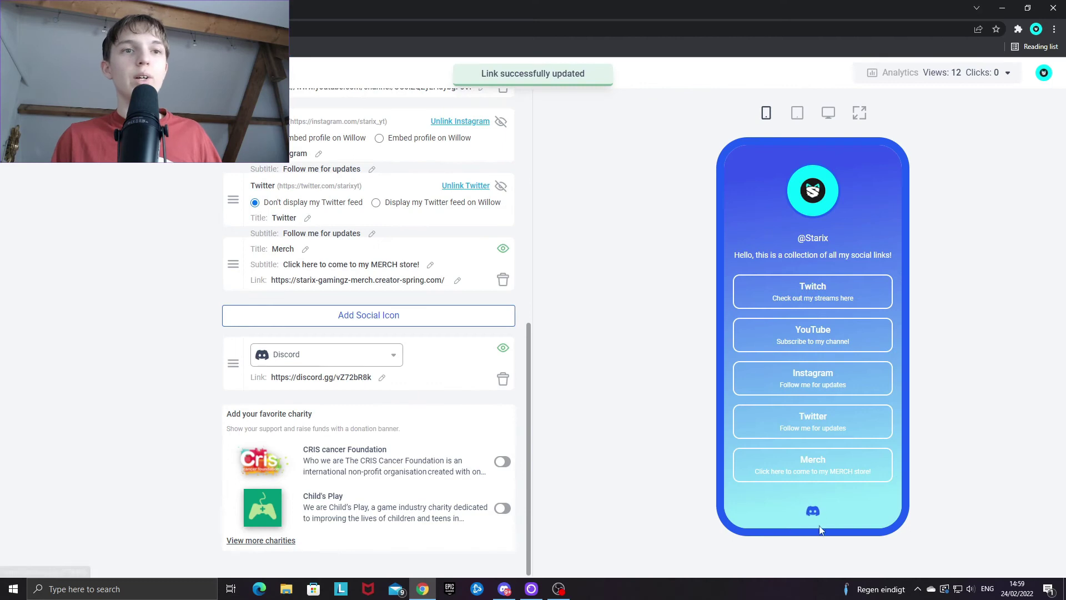
click(812, 511)
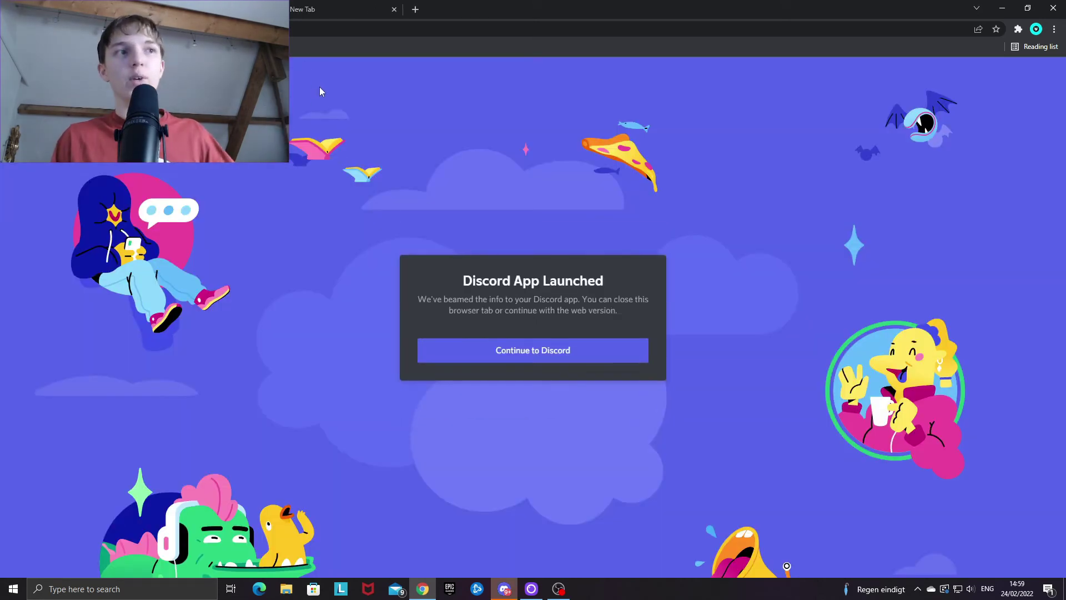
key(ctrl+w)
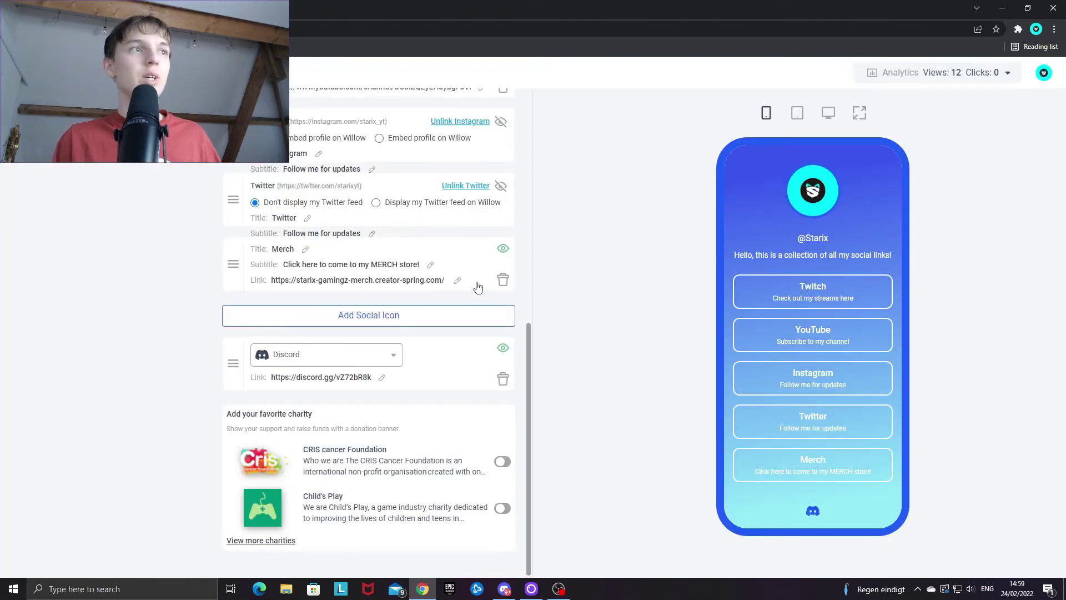
click(387, 317)
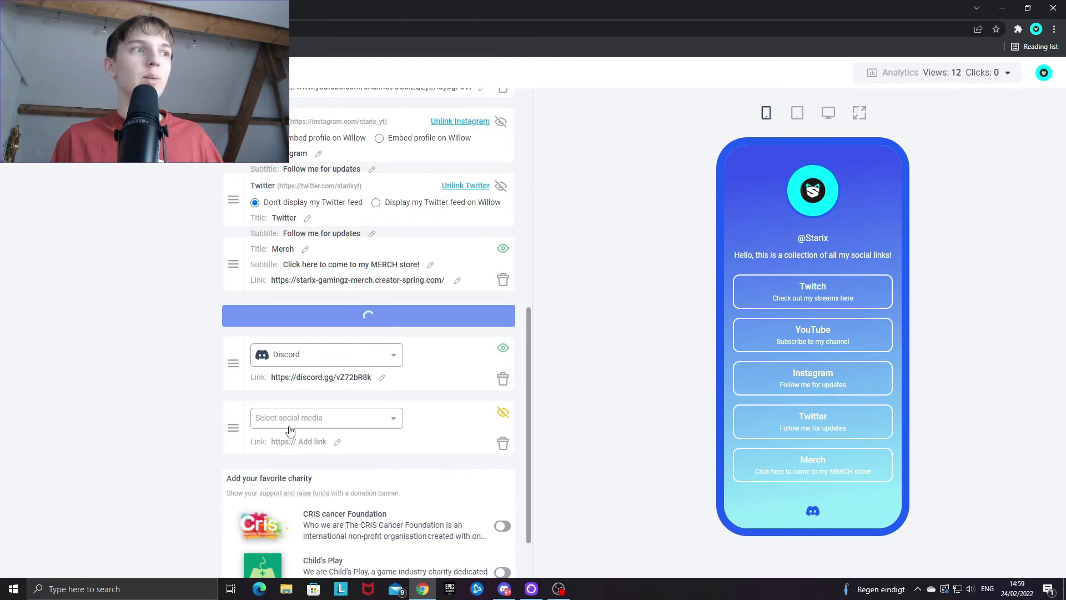
click(326, 418)
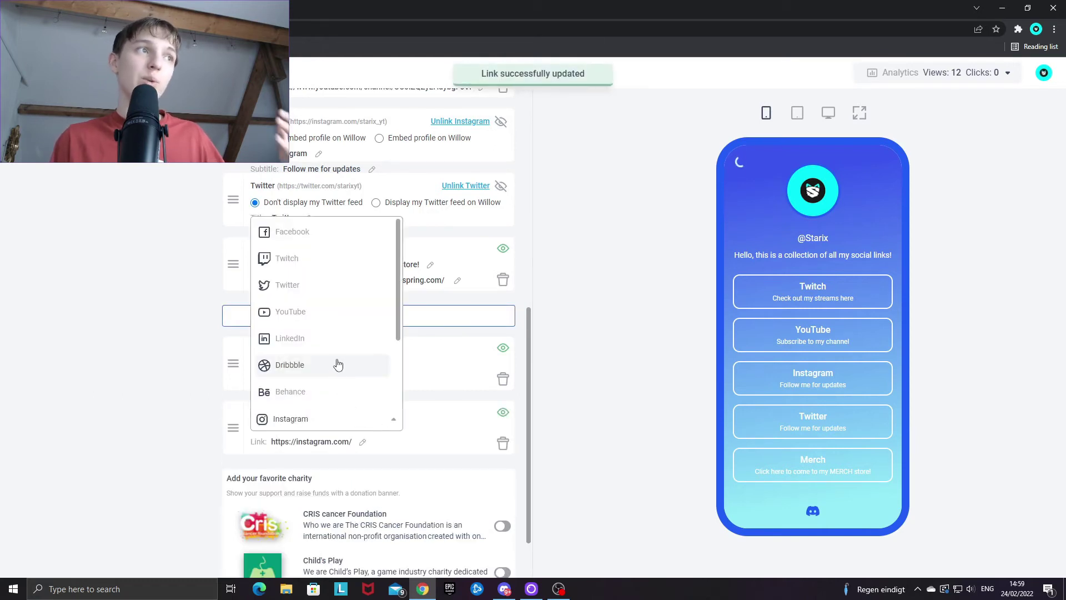
click(438, 350)
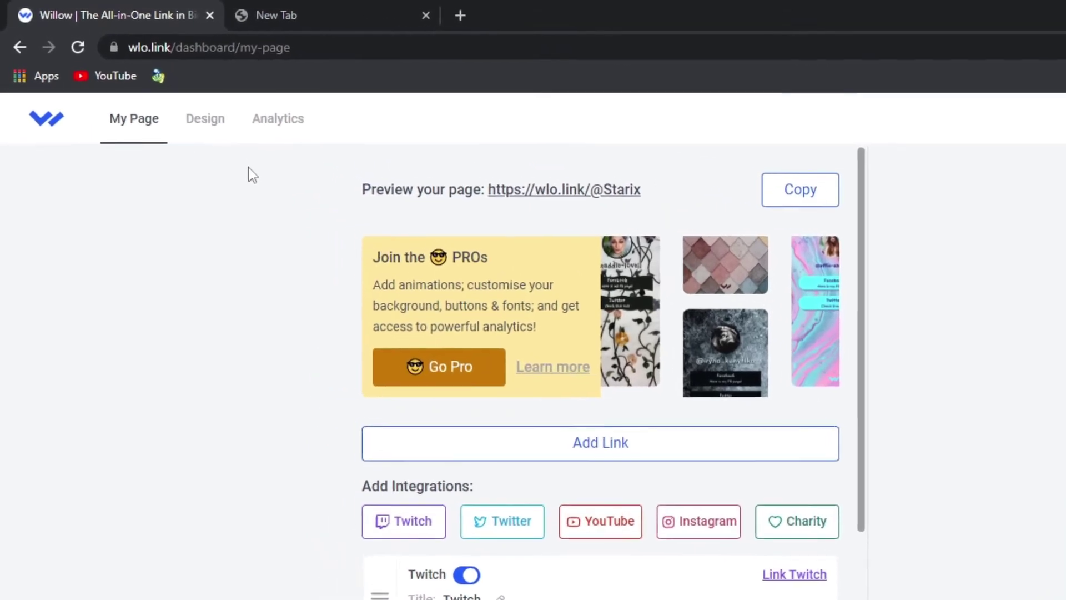
Open the Design settings and start a profile image pick, closing the file picker unchosen
click(193, 121)
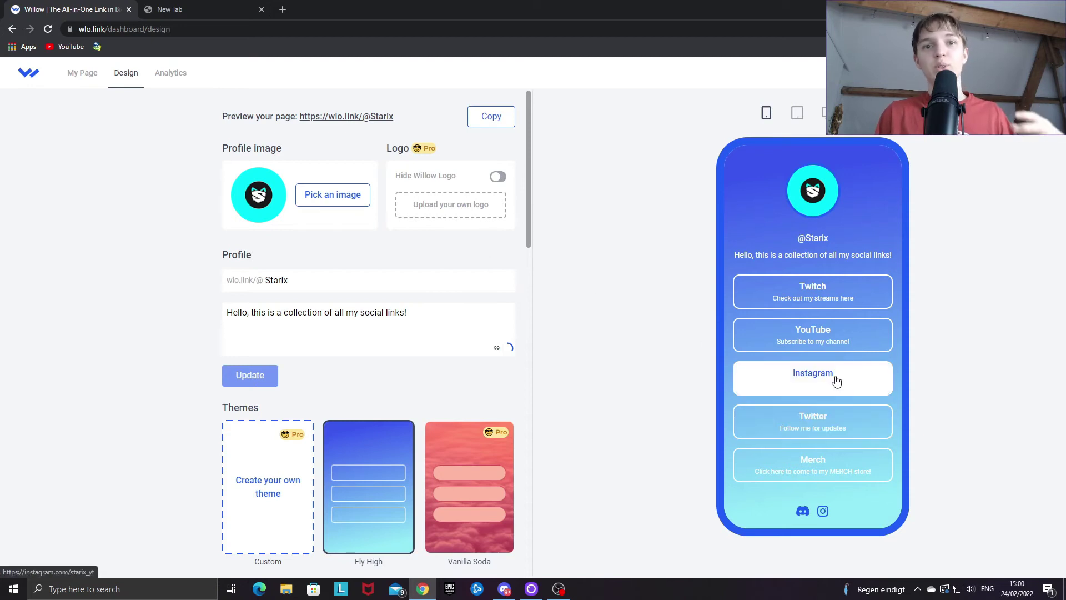
scroll(463, 326, down, 2)
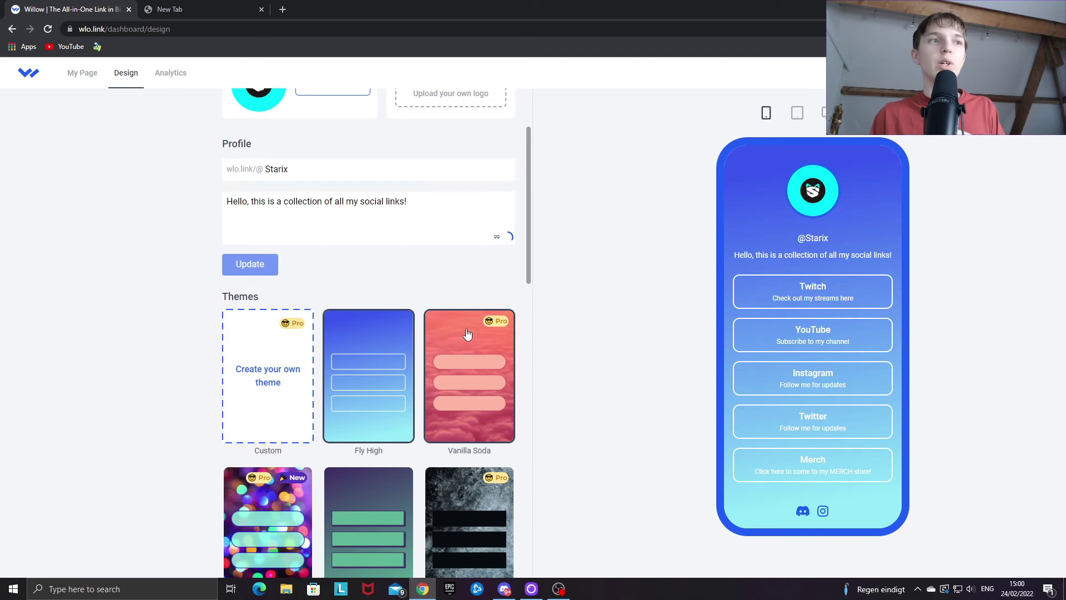
scroll(469, 331, down, 1)
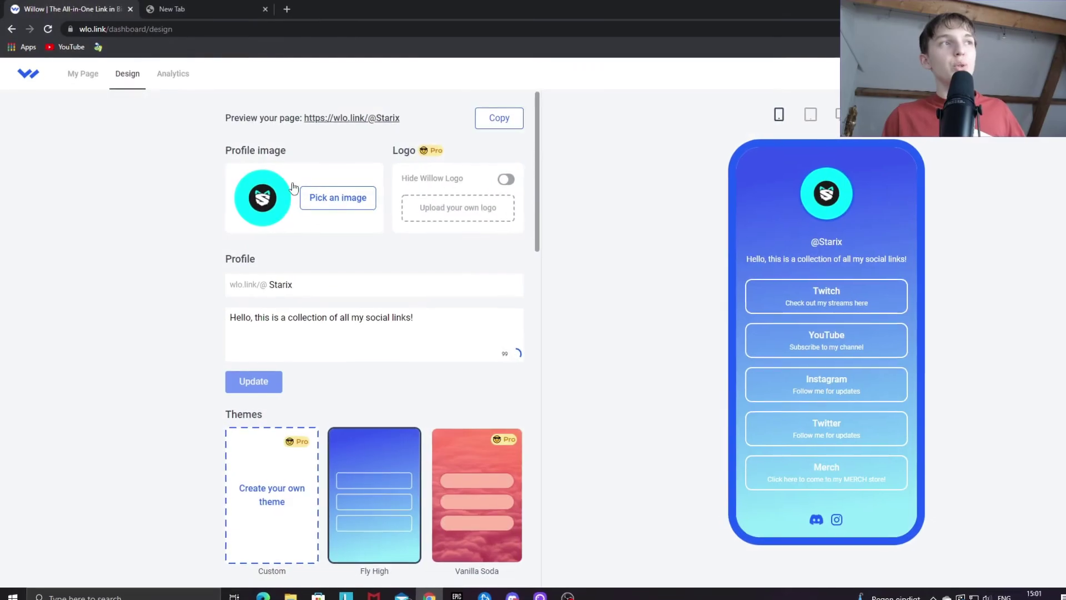
click(357, 210)
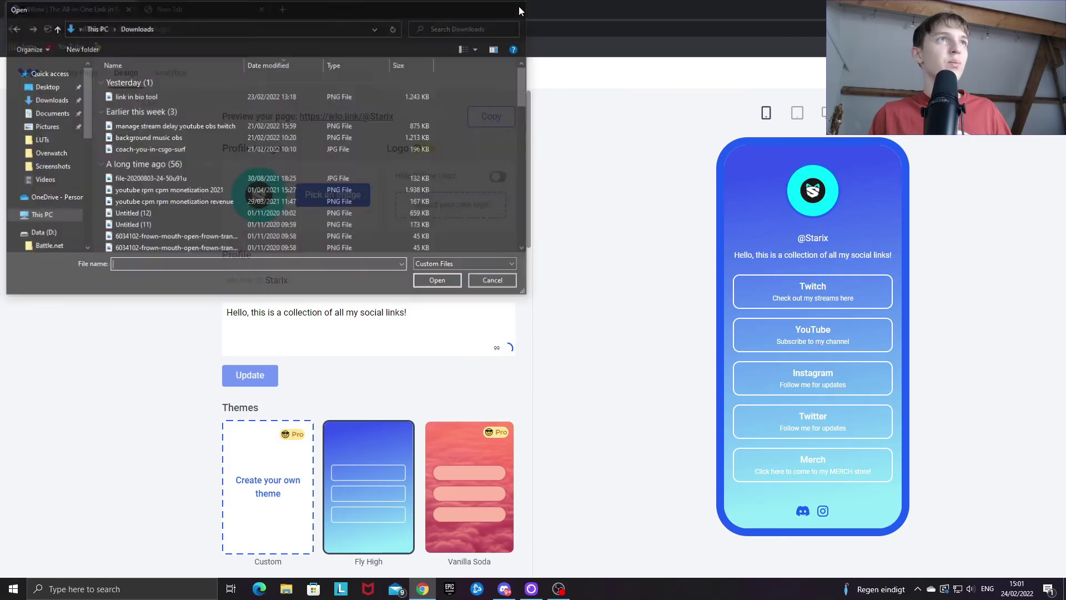
click(728, 5)
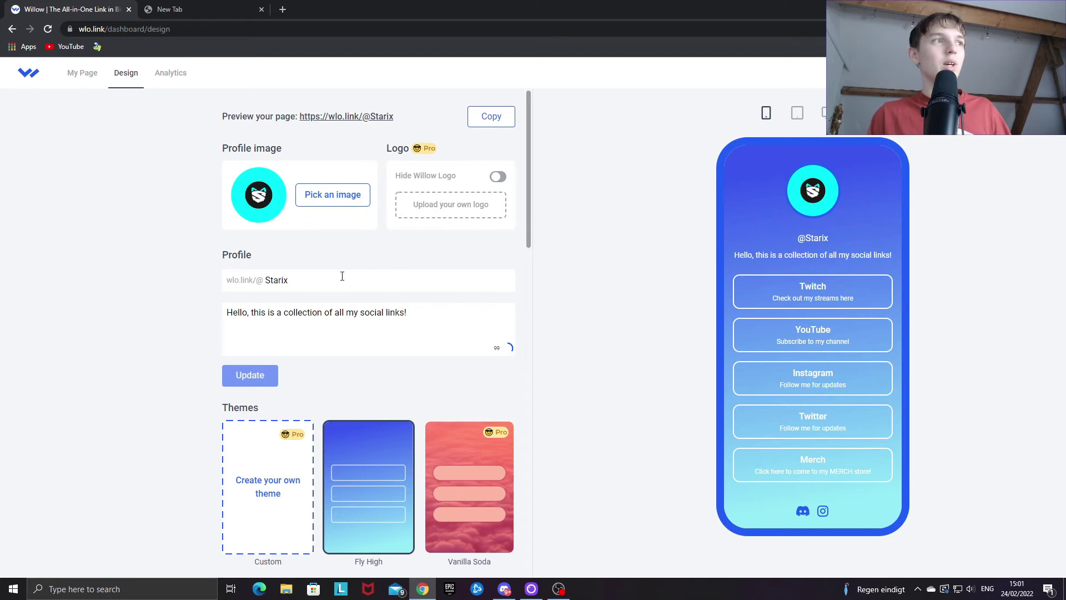
drag(314, 285, 264, 285)
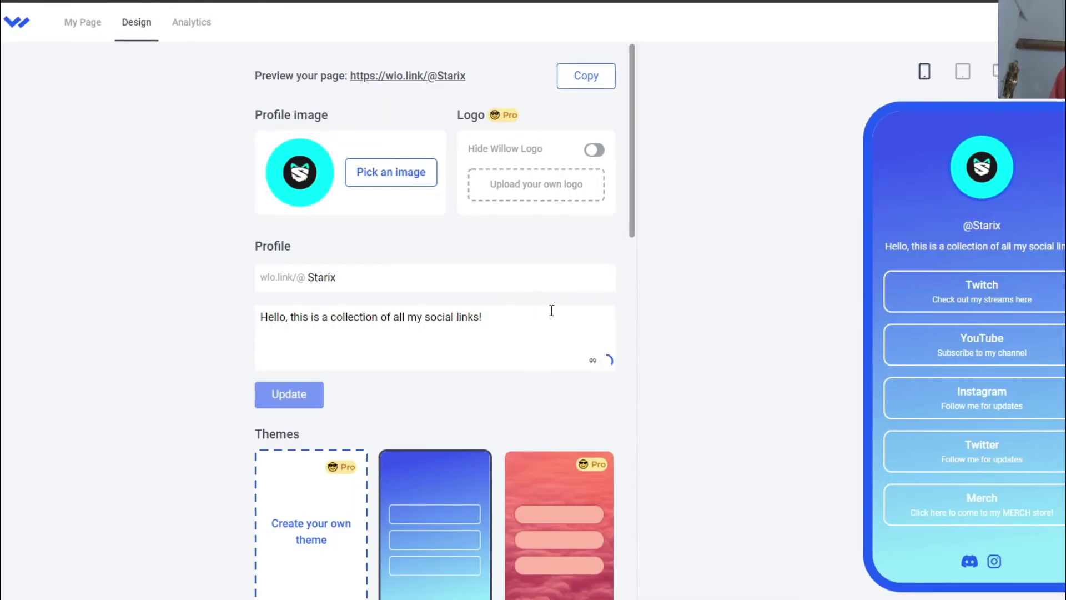
click(650, 357)
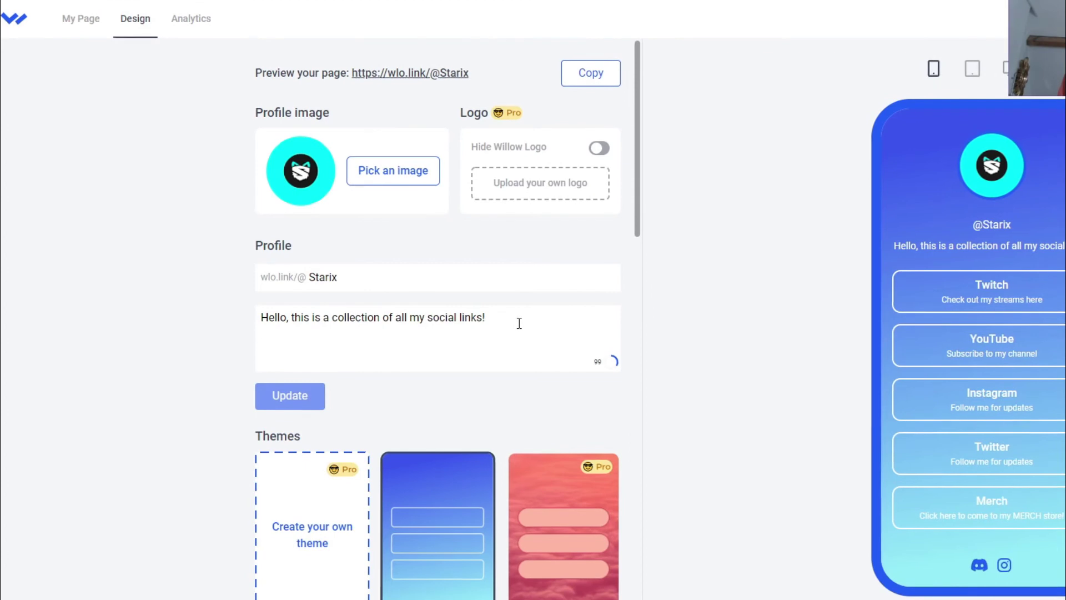
drag(520, 323, 268, 318)
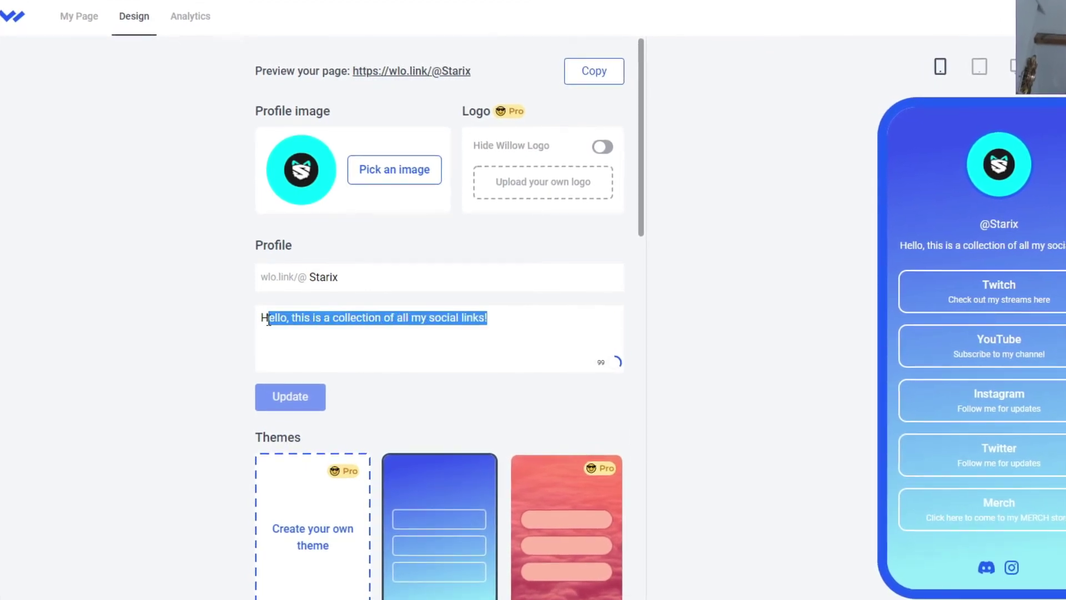
click(495, 314)
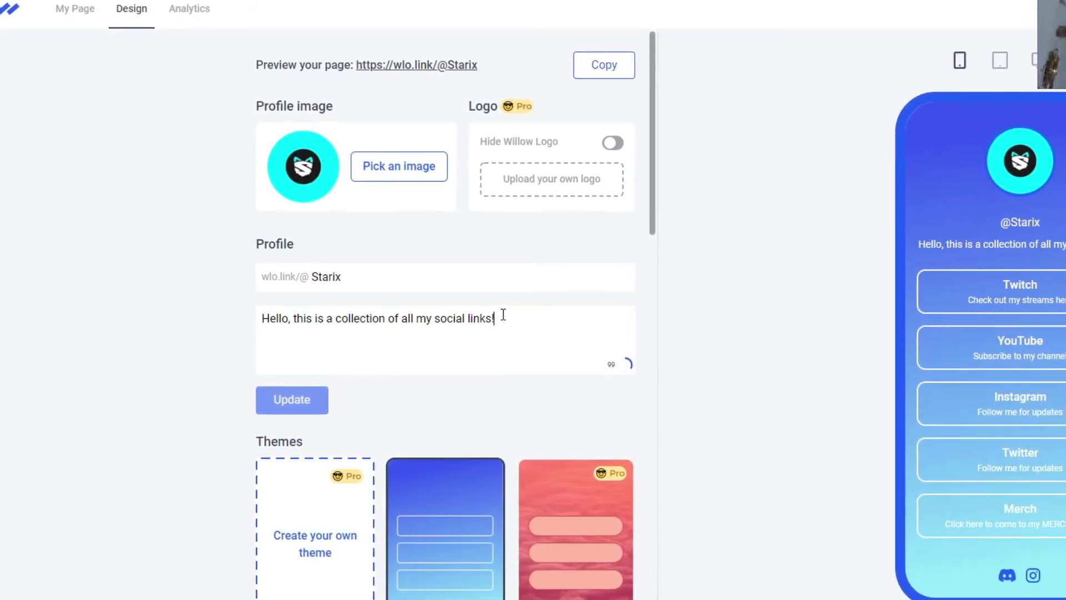
triple_click(914, 243)
click(915, 243)
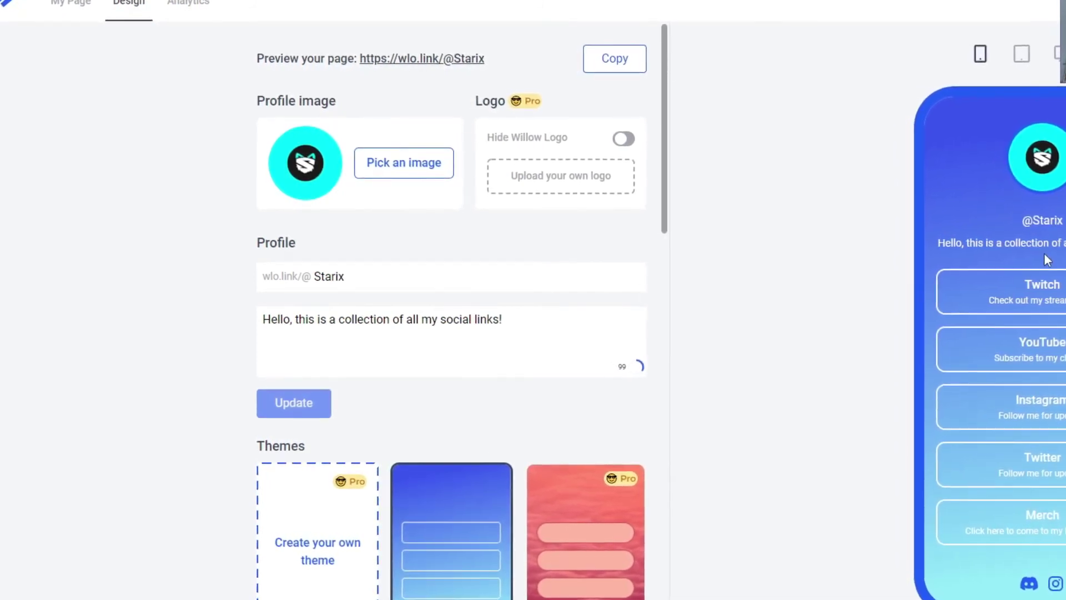
scroll(413, 307, down, 5)
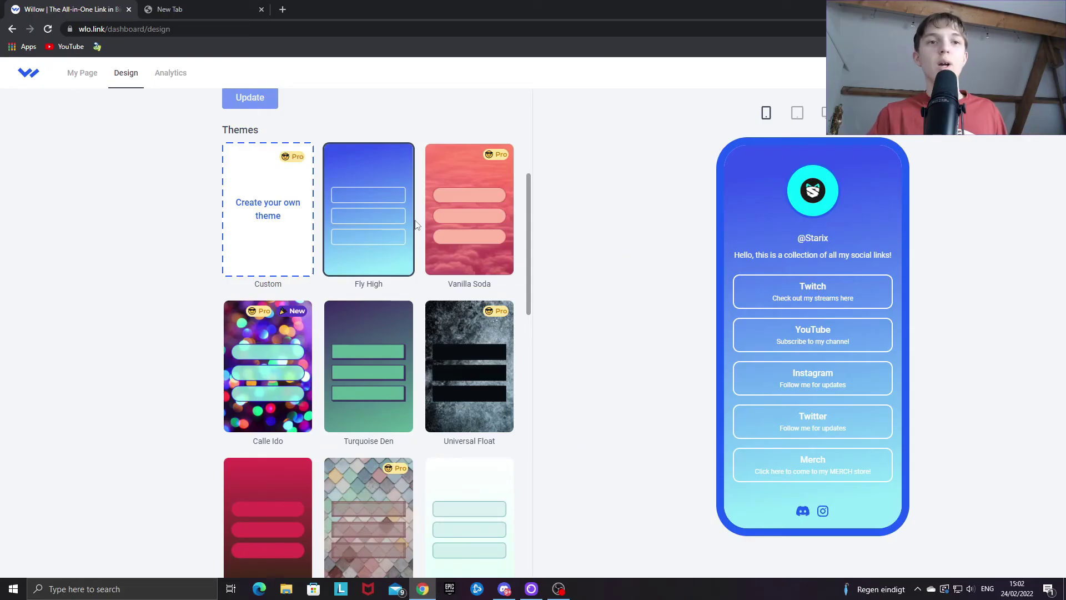
scroll(427, 284, down, 3)
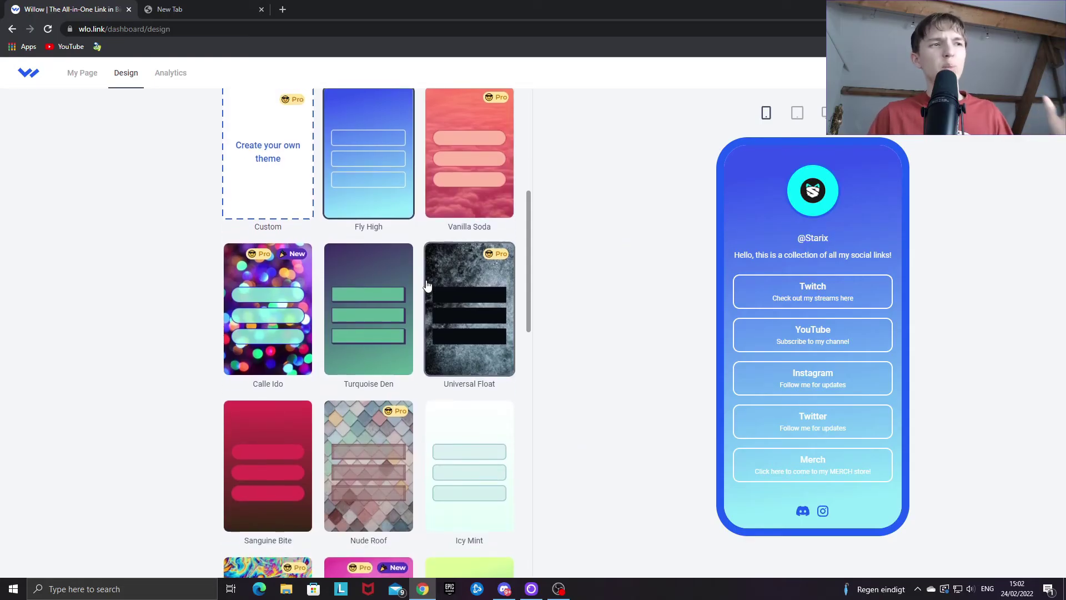
scroll(434, 272, down, 1)
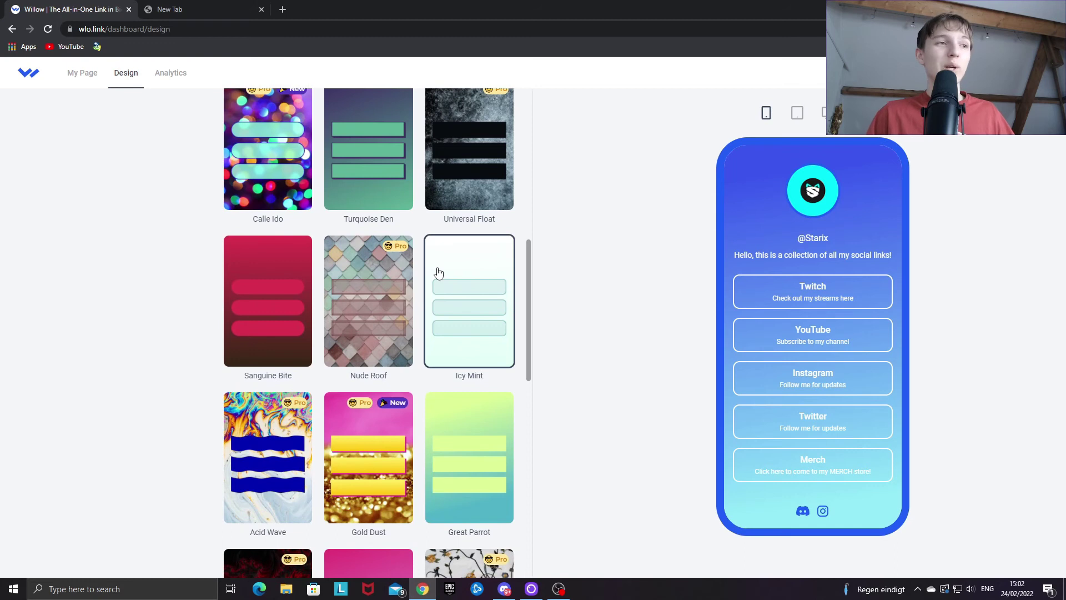
scroll(439, 272, down, 8)
scroll(449, 315, up, 9)
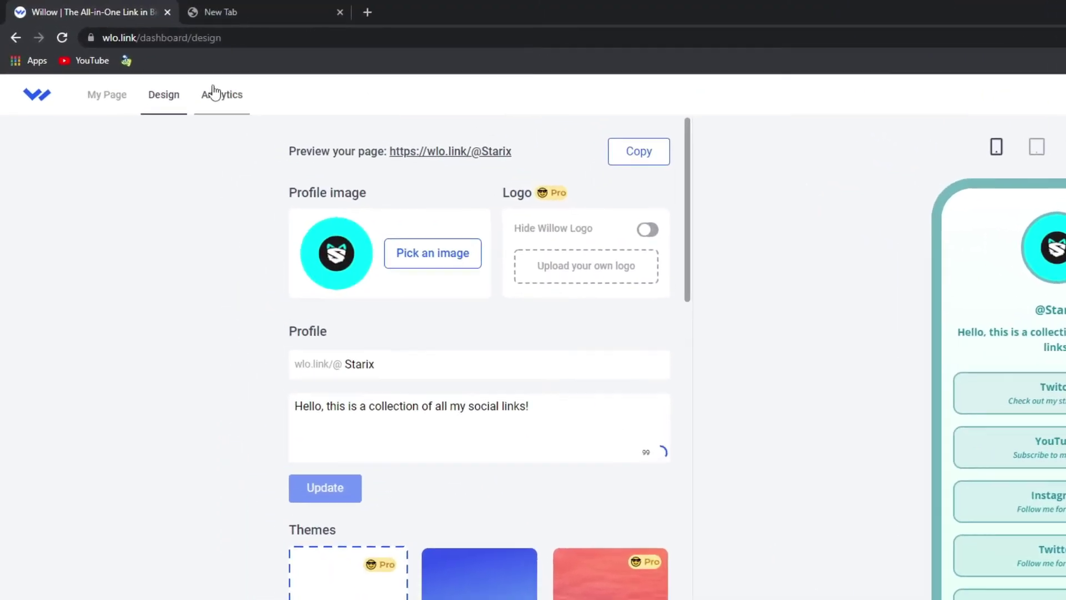
View the Pro-locked Analytics page, dismissing the Willow Pro payment prompt, and scroll through it
click(217, 94)
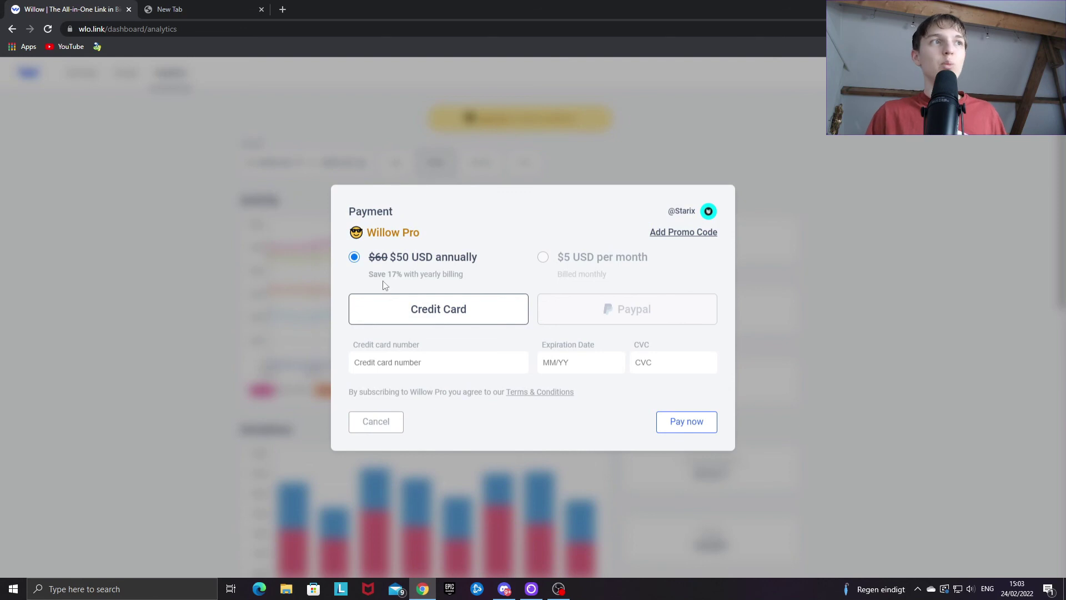
click(383, 419)
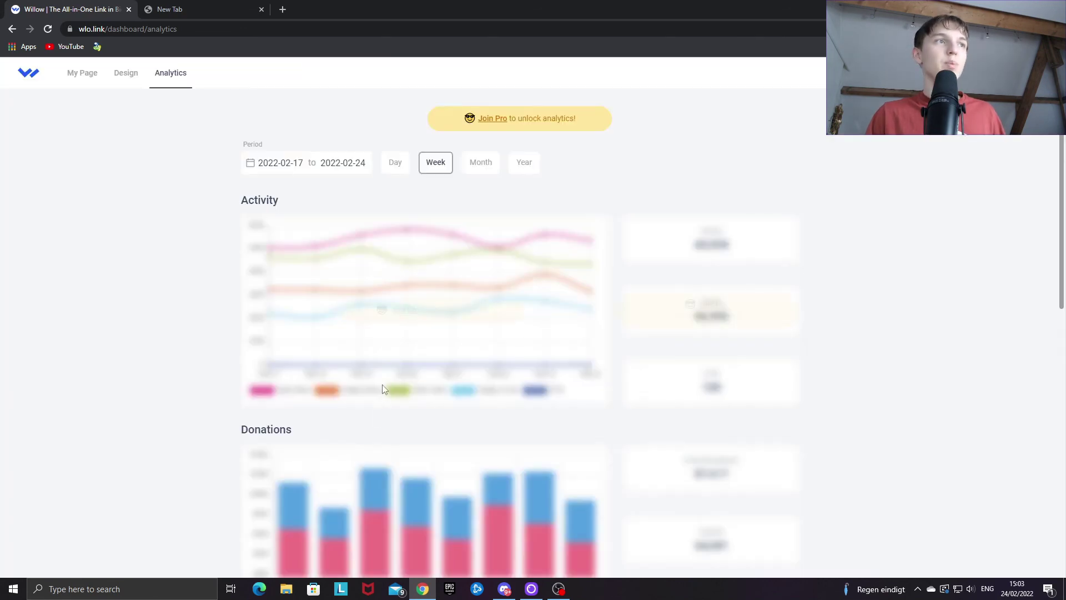
scroll(333, 322, down, 10)
scroll(311, 325, down, 1)
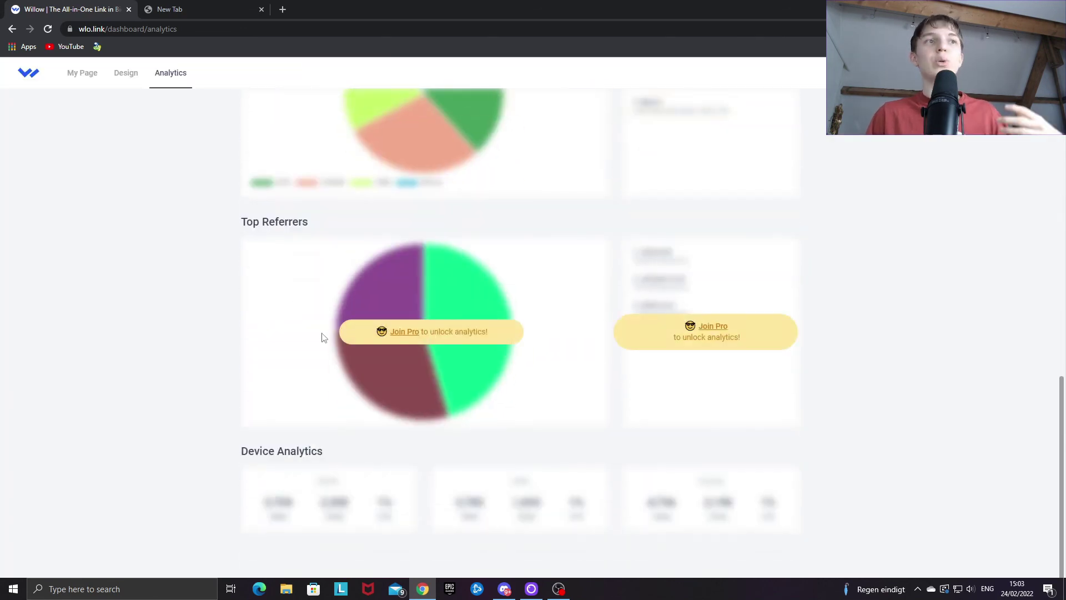
scroll(258, 330, down, 1)
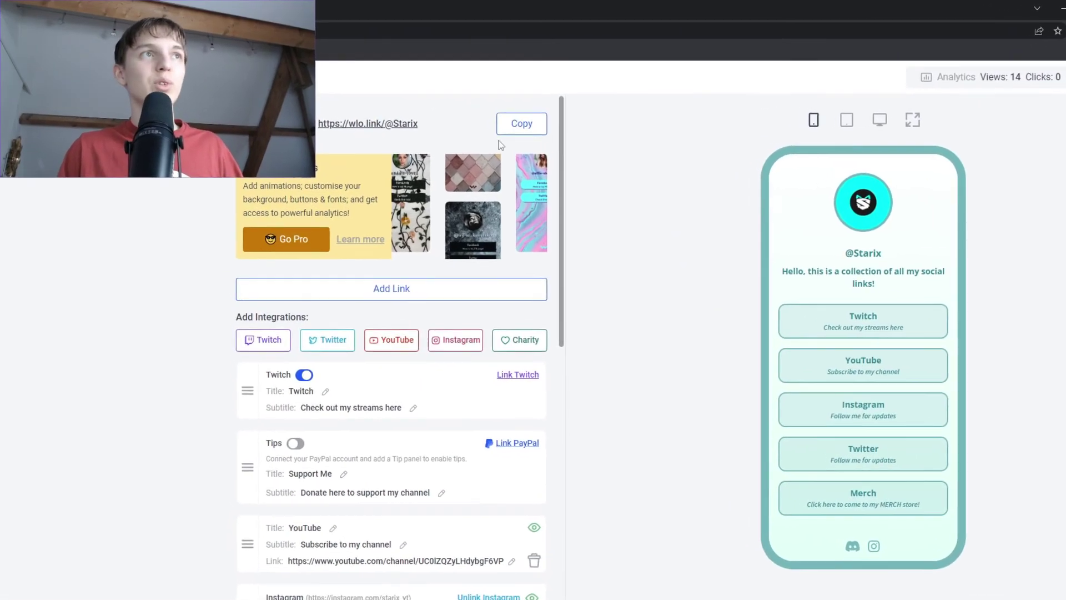
click(541, 127)
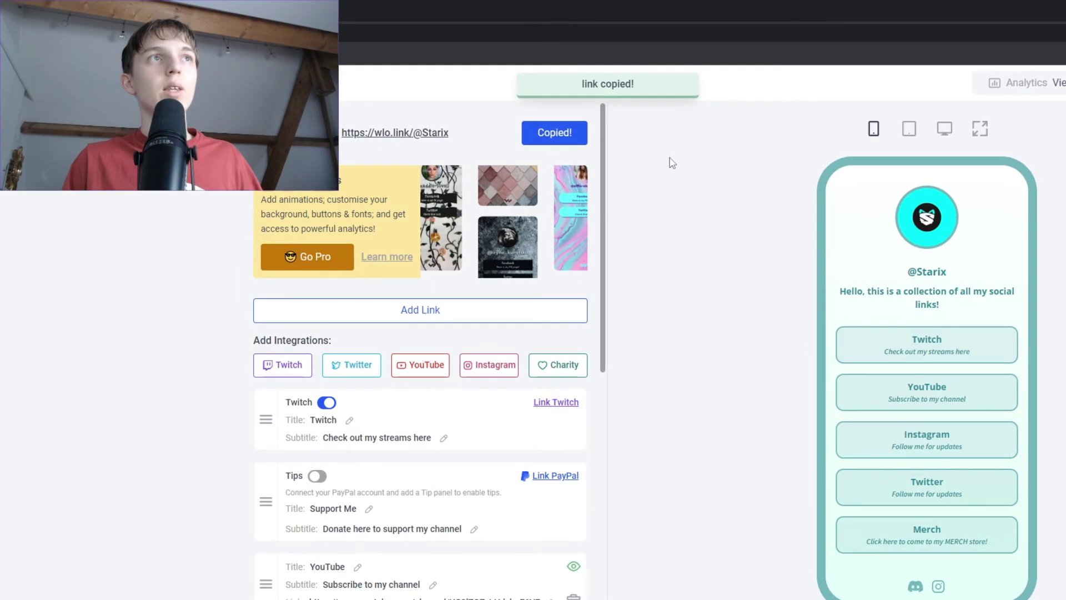